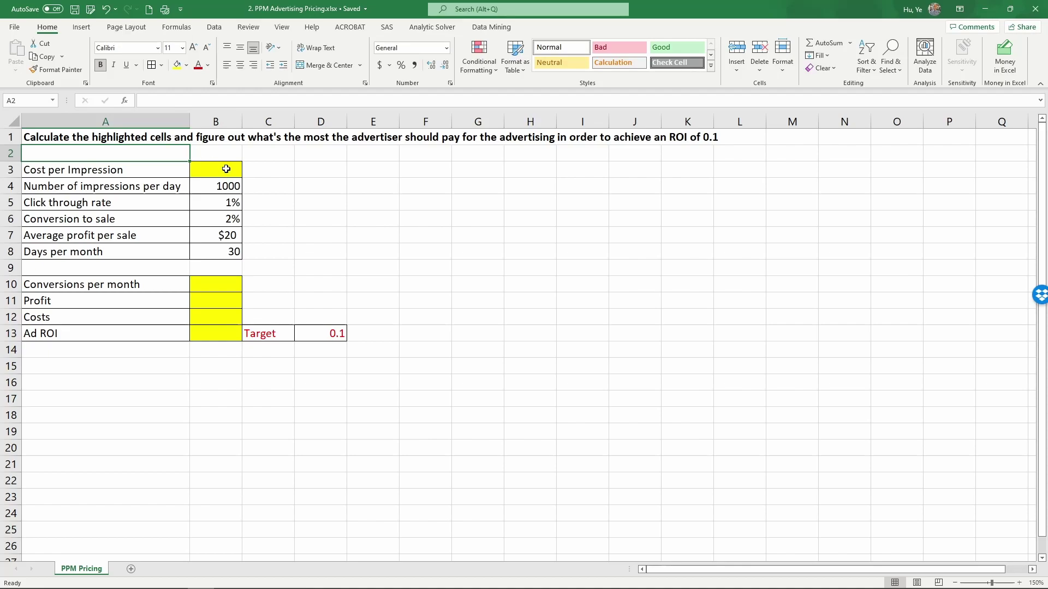
Enable the Solver Add-in through the Excel Add-ins manager in Excel Options
left_click_drag(133, 168, 220, 165)
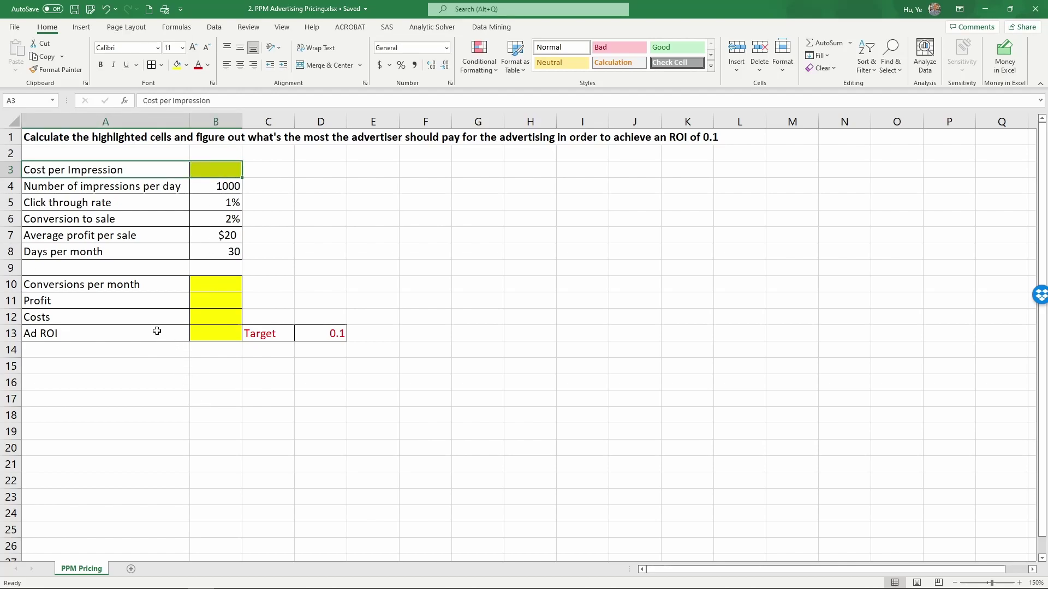
left_click(199, 333)
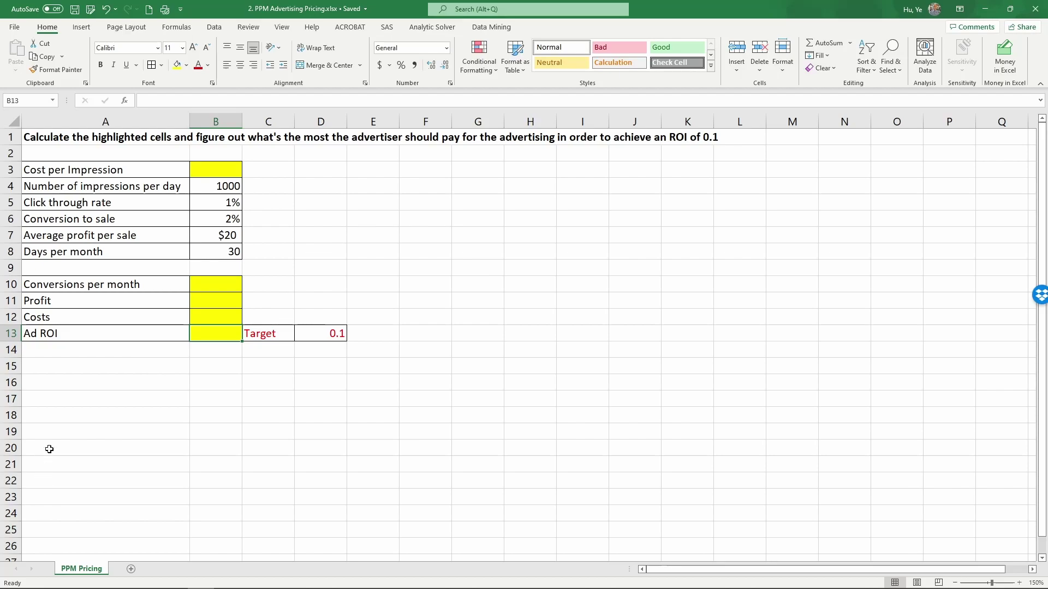
left_click(14, 27)
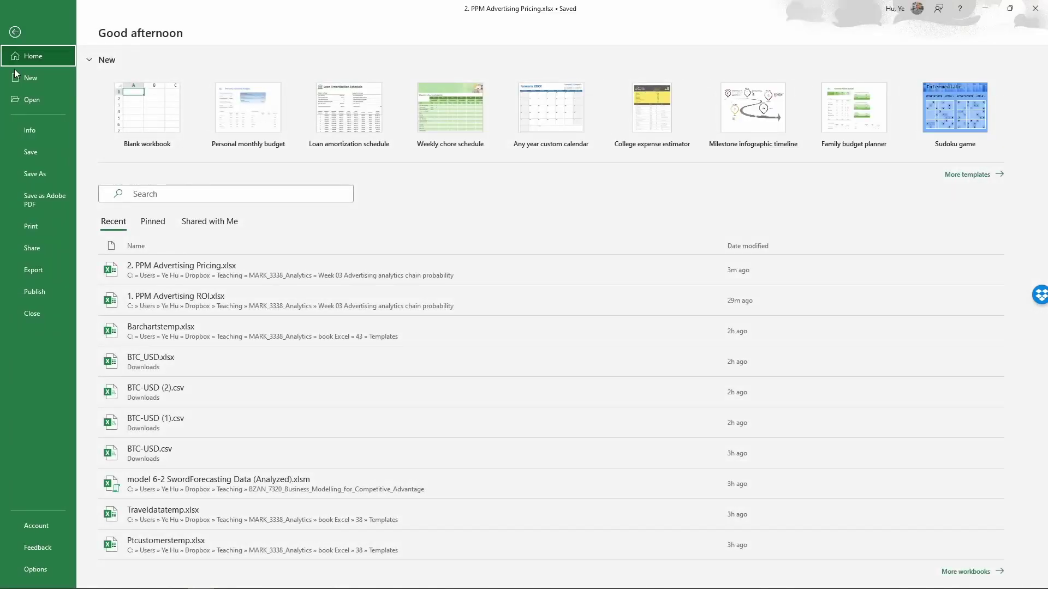
left_click(26, 571)
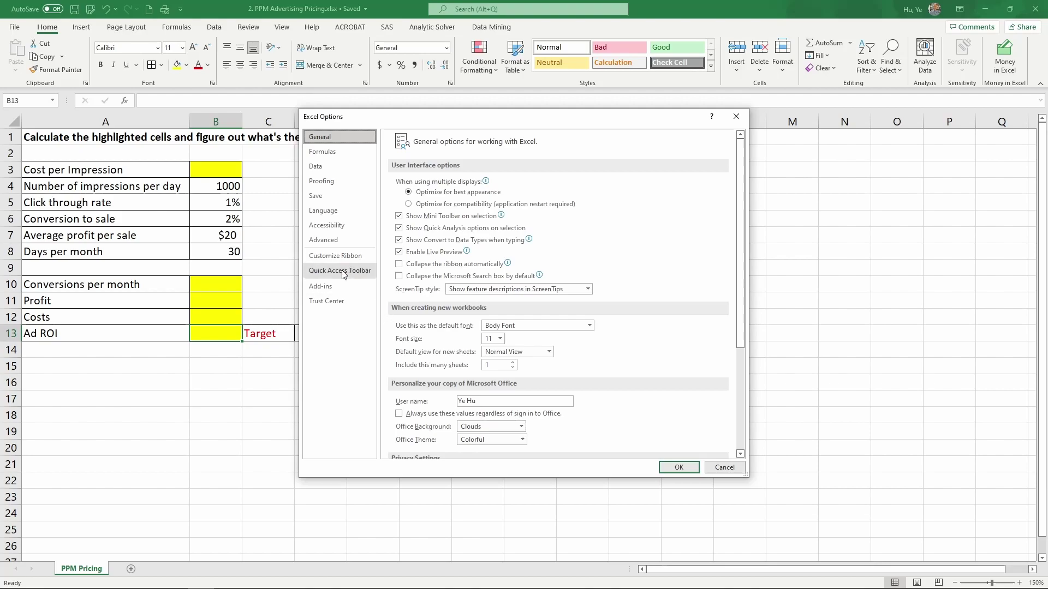
left_click(335, 289)
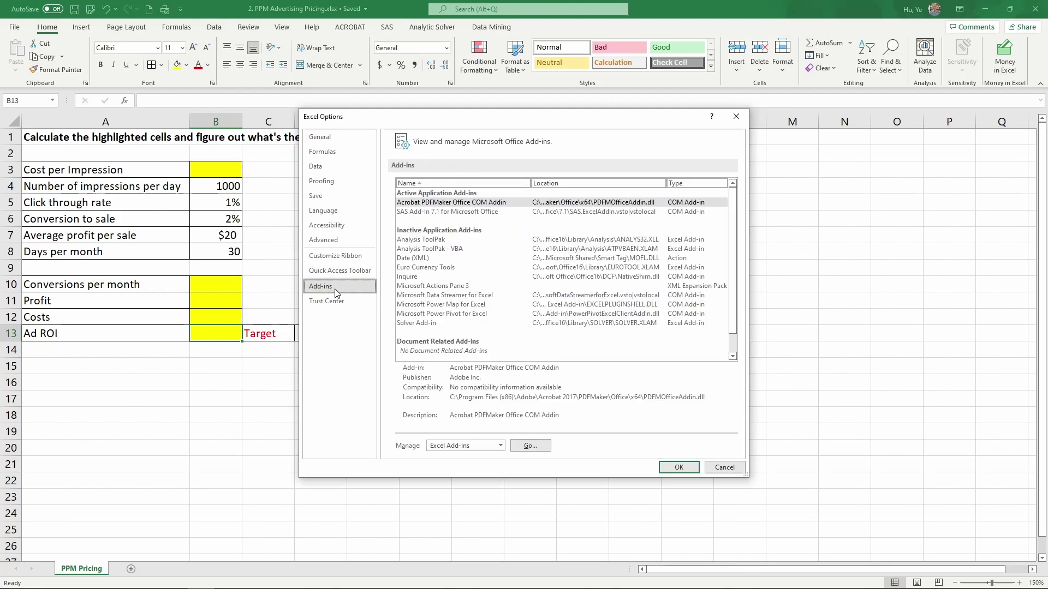
left_click(501, 446)
left_click(473, 462)
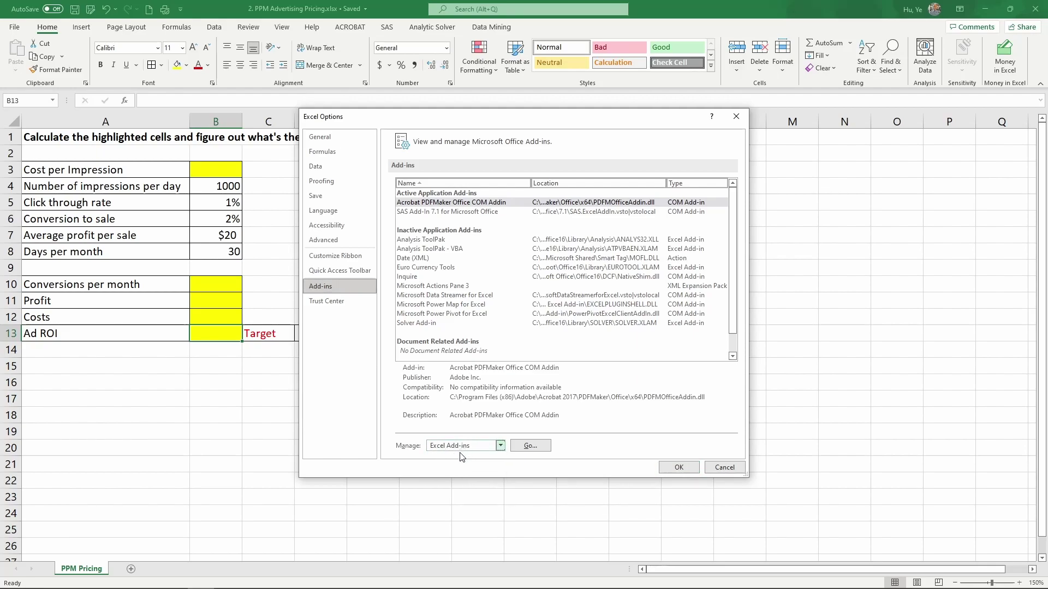
left_click(530, 447)
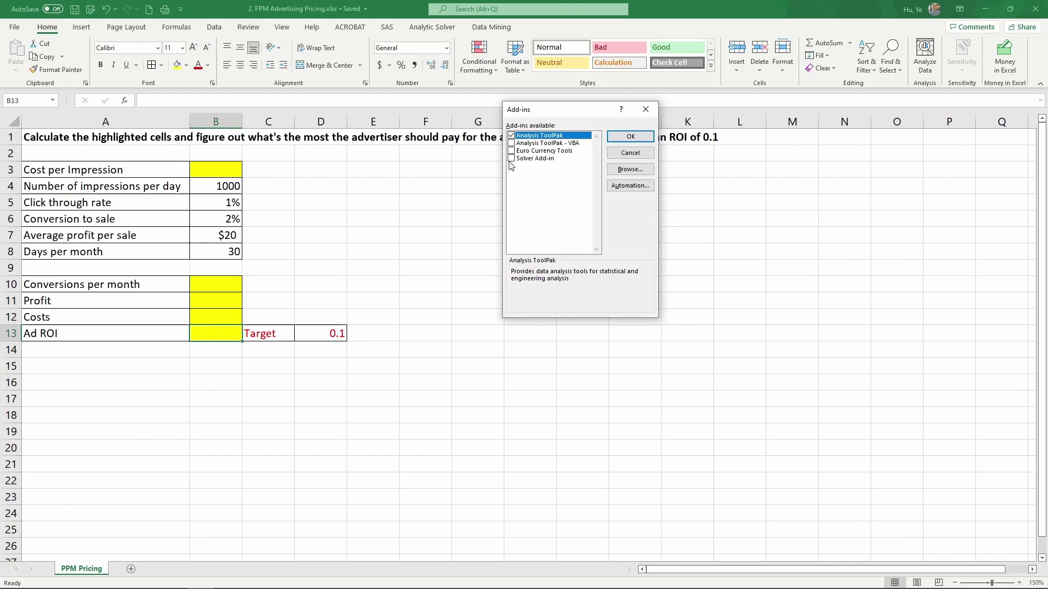
left_click(512, 159)
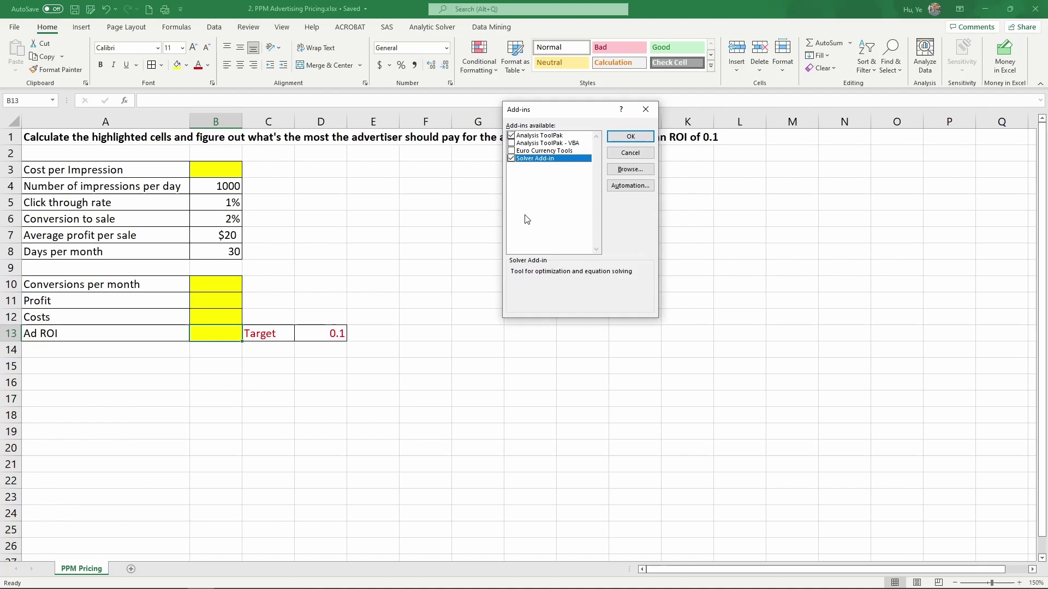
left_click(631, 136)
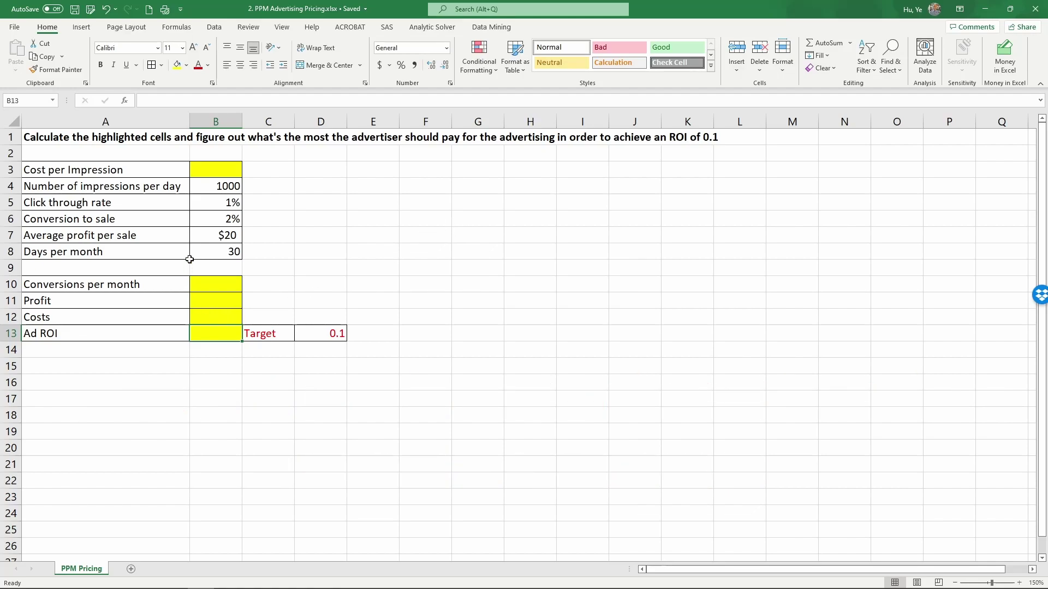
left_click(156, 170)
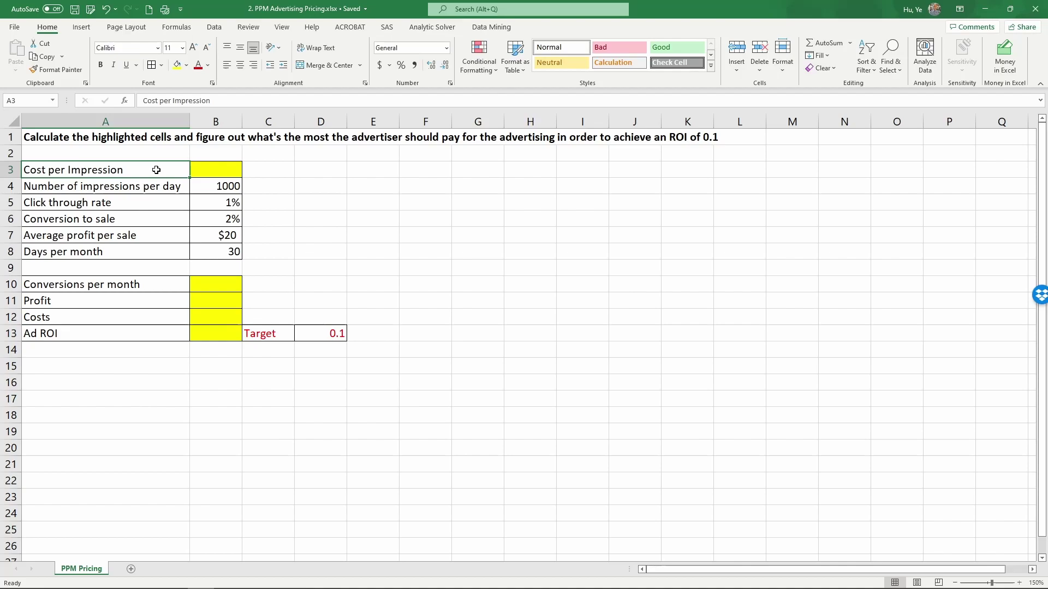
Enter 0.01 as the cost per impression in B3, shown to four decimal places ($0.0100)
left_click(200, 170)
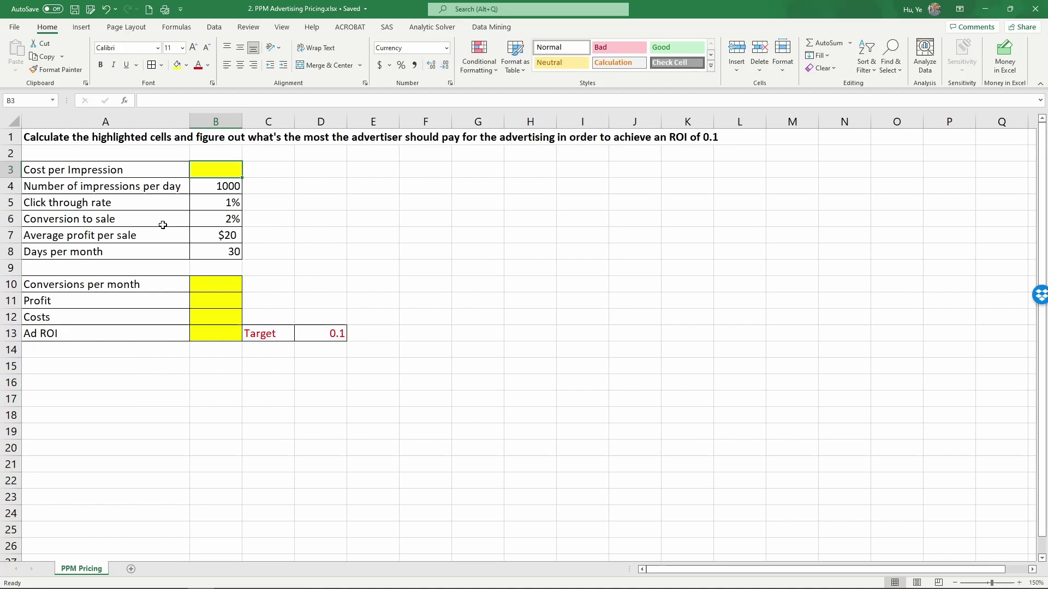
type(".01")
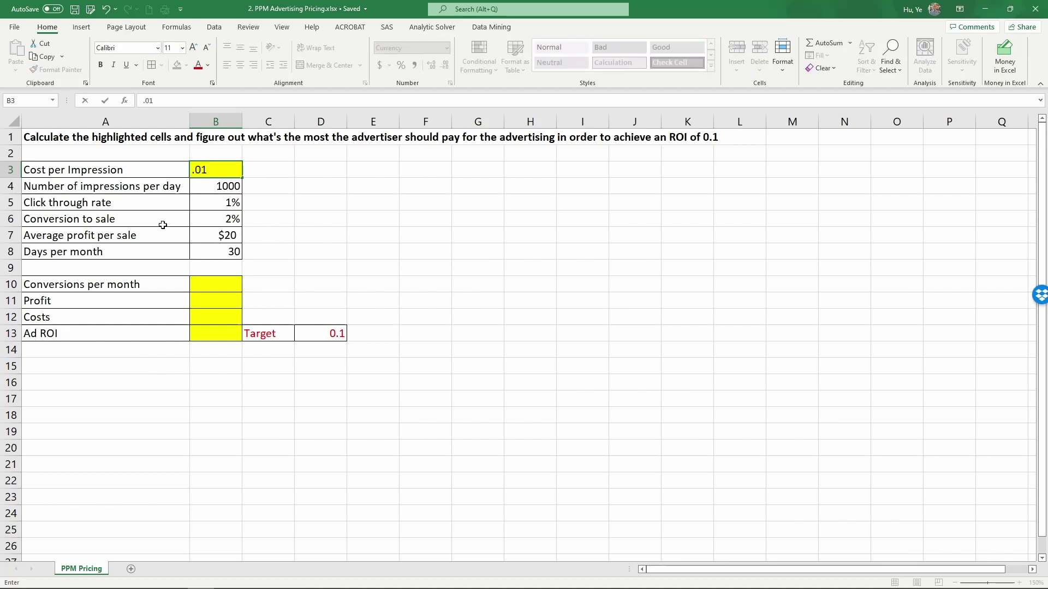
key("Return")
key("Up")
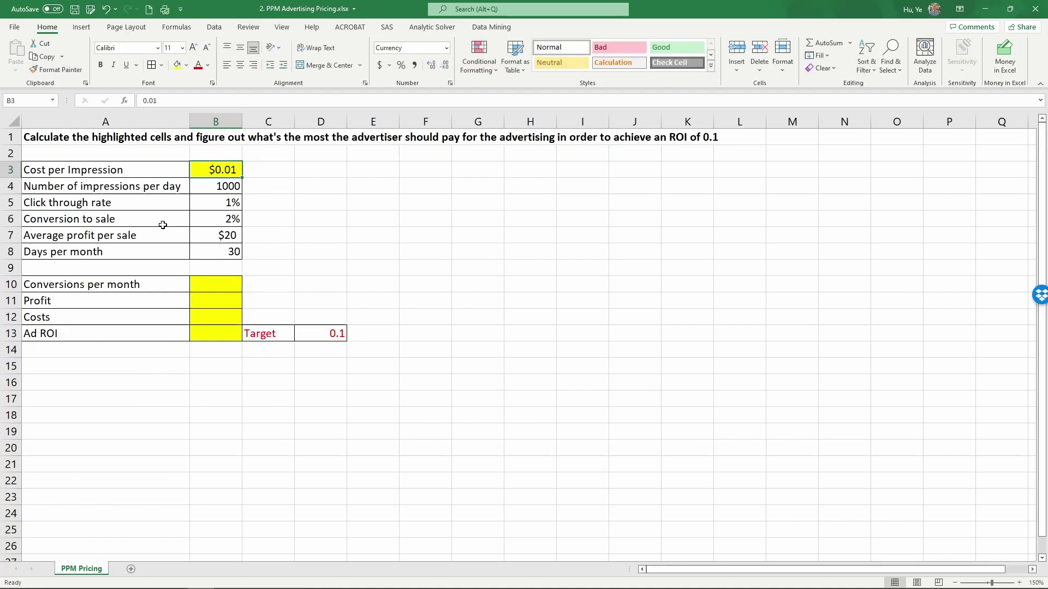
left_click(432, 65)
left_click(432, 65)
Review the impressions, click-through, conversion, profit-per-sale and days values in B4–B8, ending on B10
left_click(210, 186)
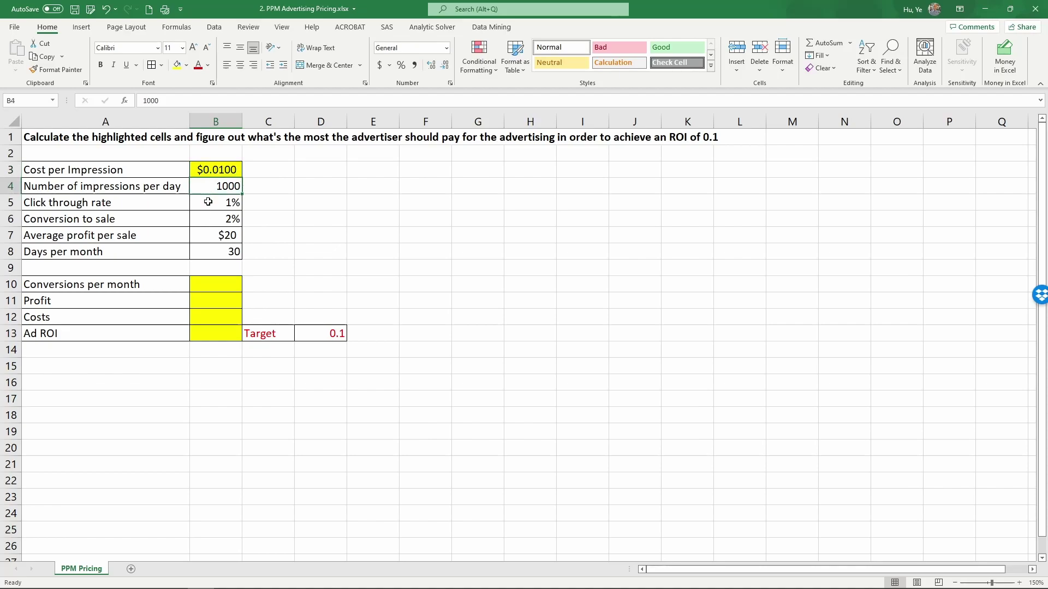
left_click(208, 202)
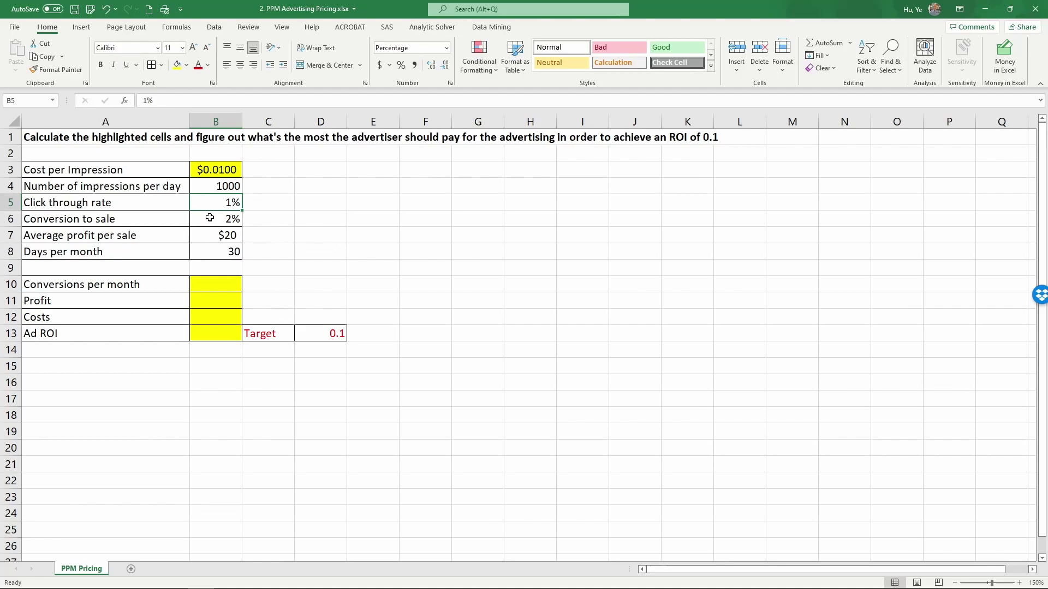
left_click(209, 218)
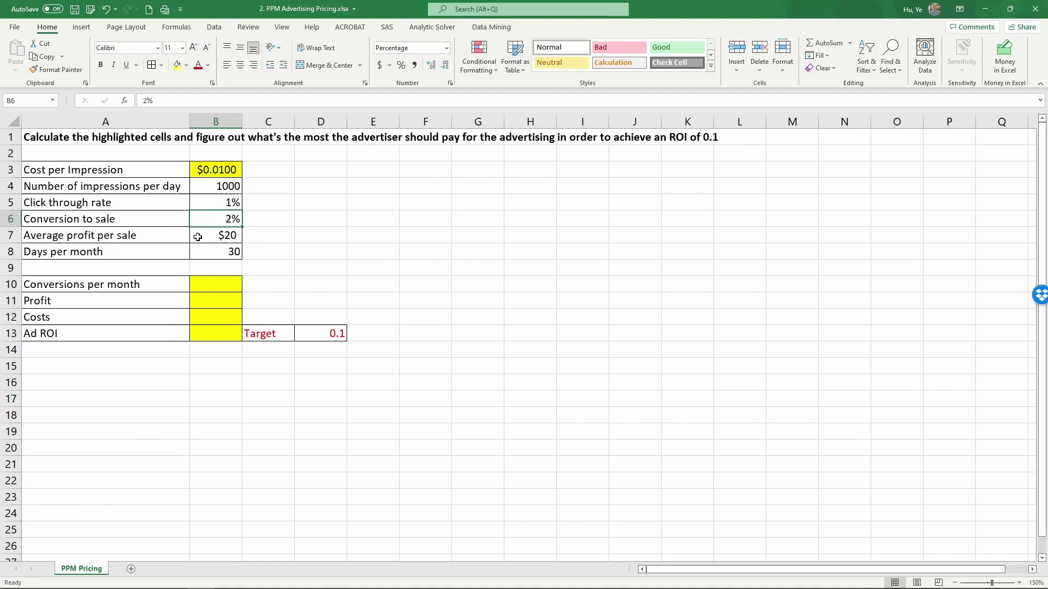
left_click(198, 237)
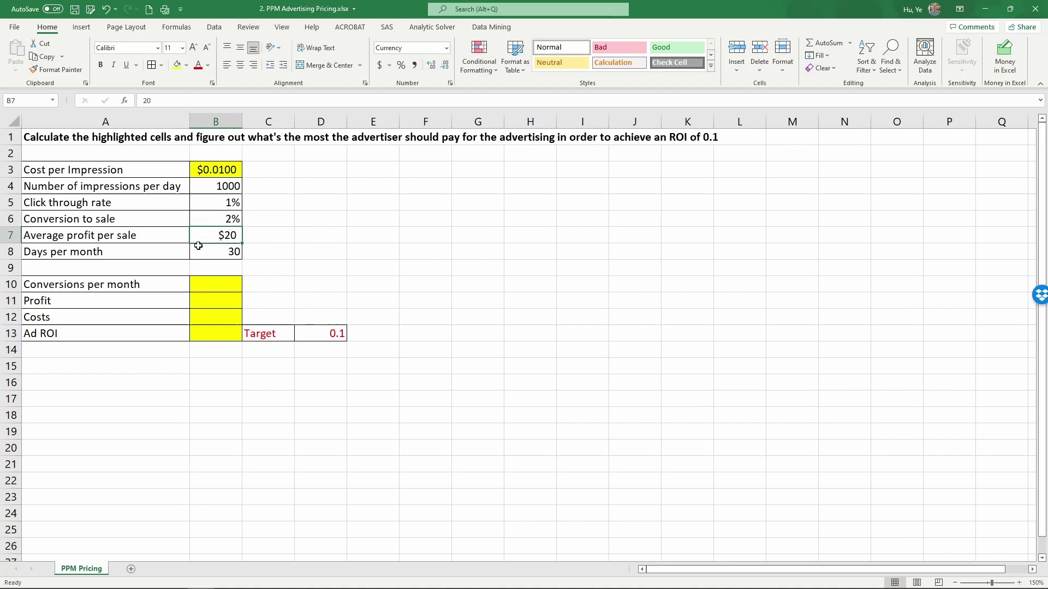
left_click(199, 248)
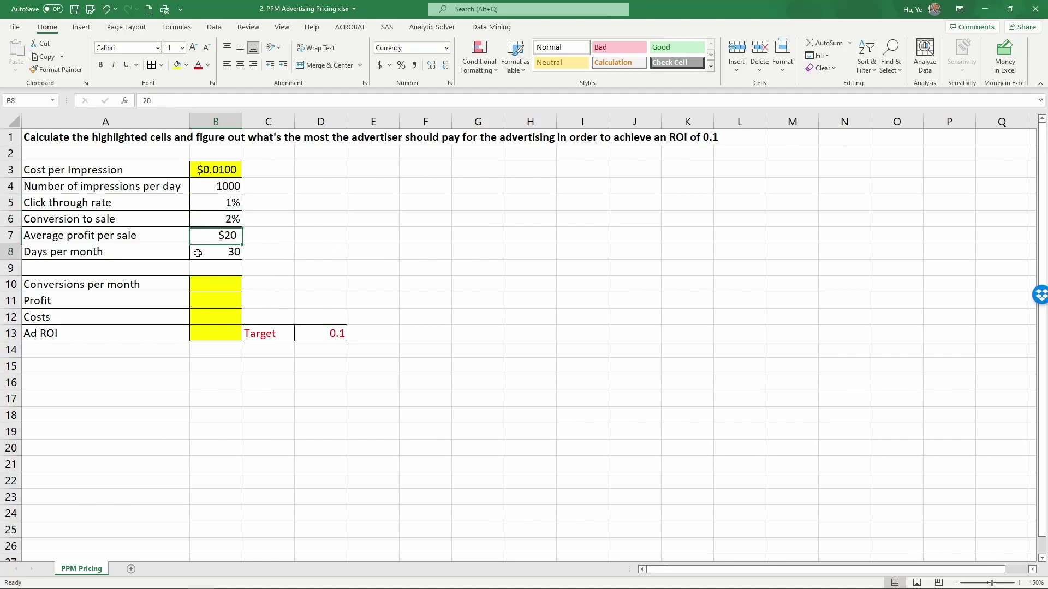
left_click(201, 284)
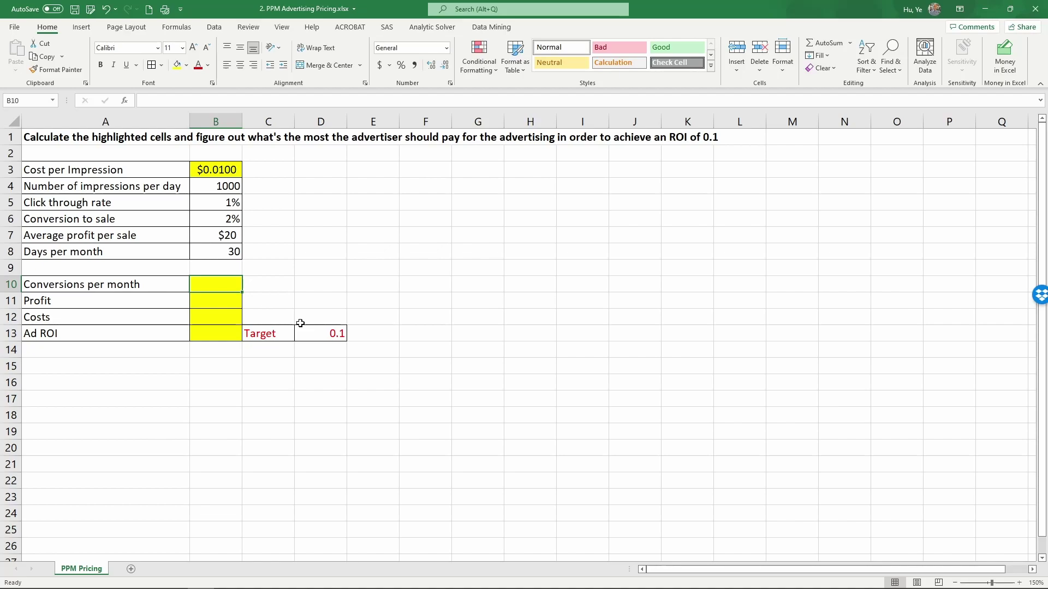
Enter =B4*B5*B6*B8 in B10 so conversions per month shows 6
type("=")
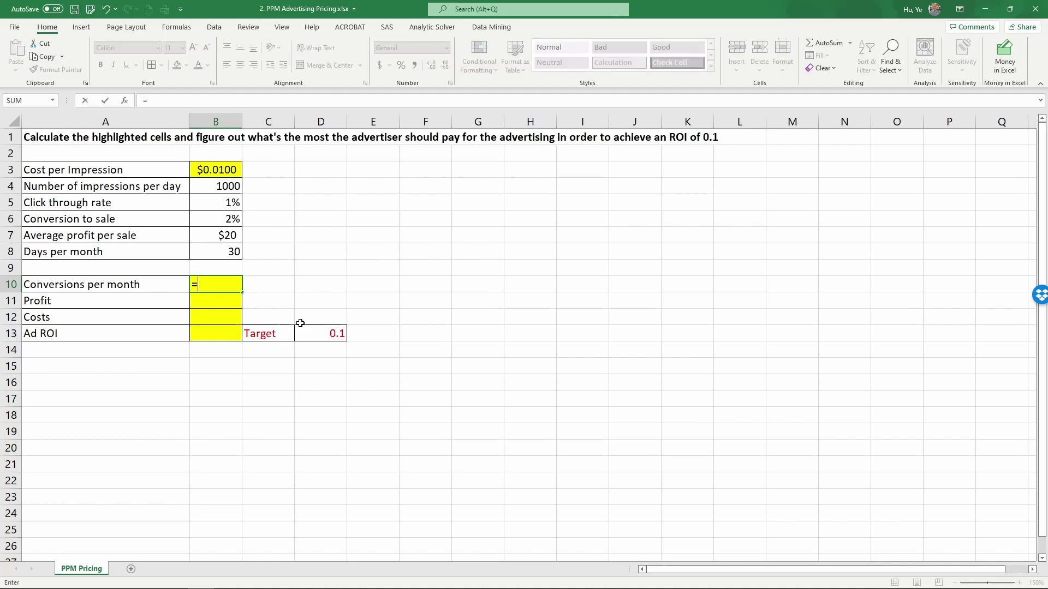
left_click(228, 186)
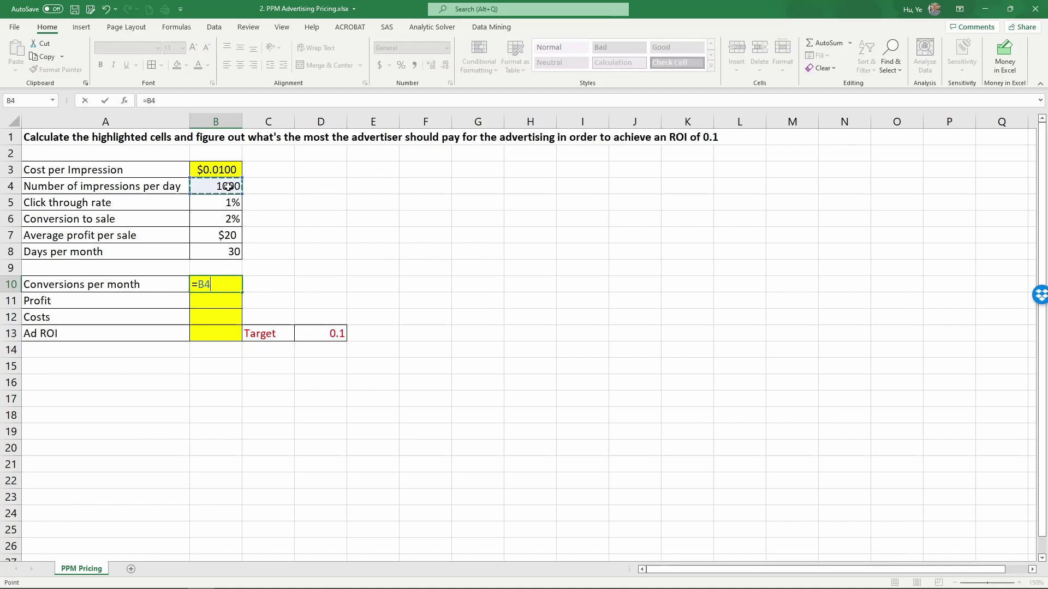
type("*")
left_click(228, 202)
type("*")
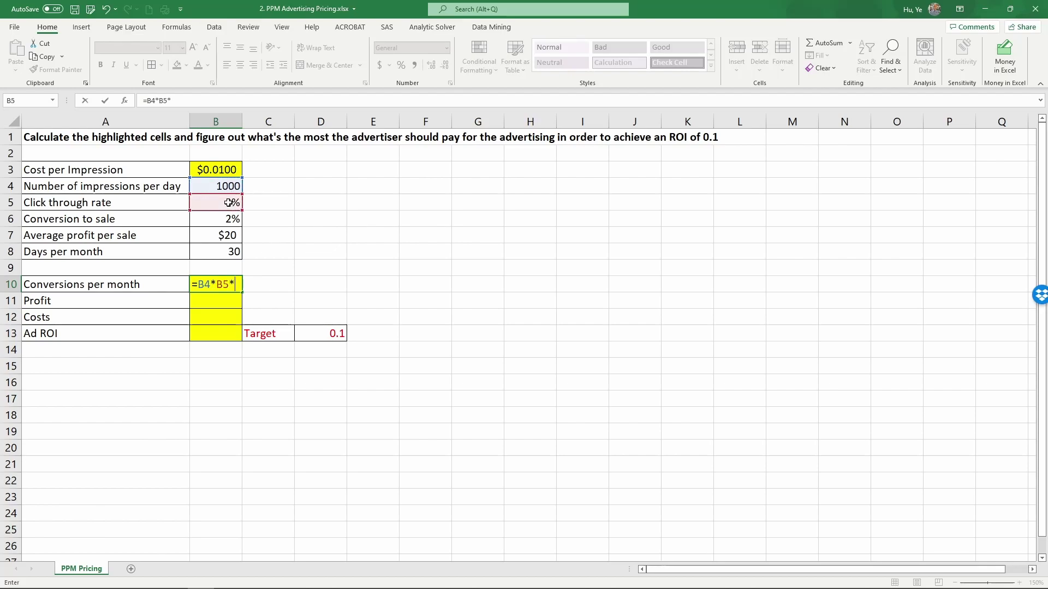
left_click(229, 219)
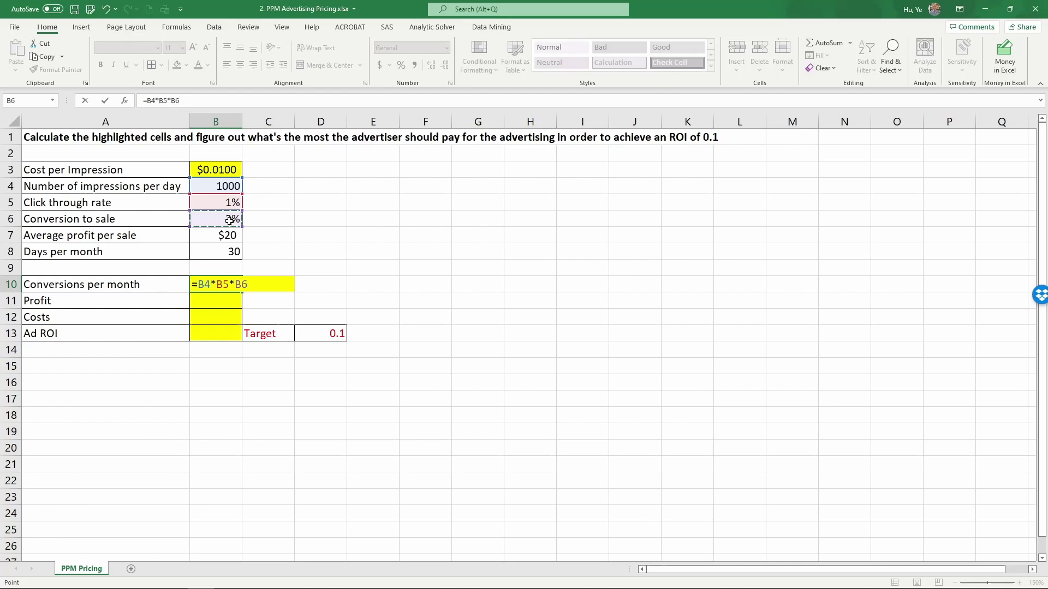
type("*")
left_click(233, 246)
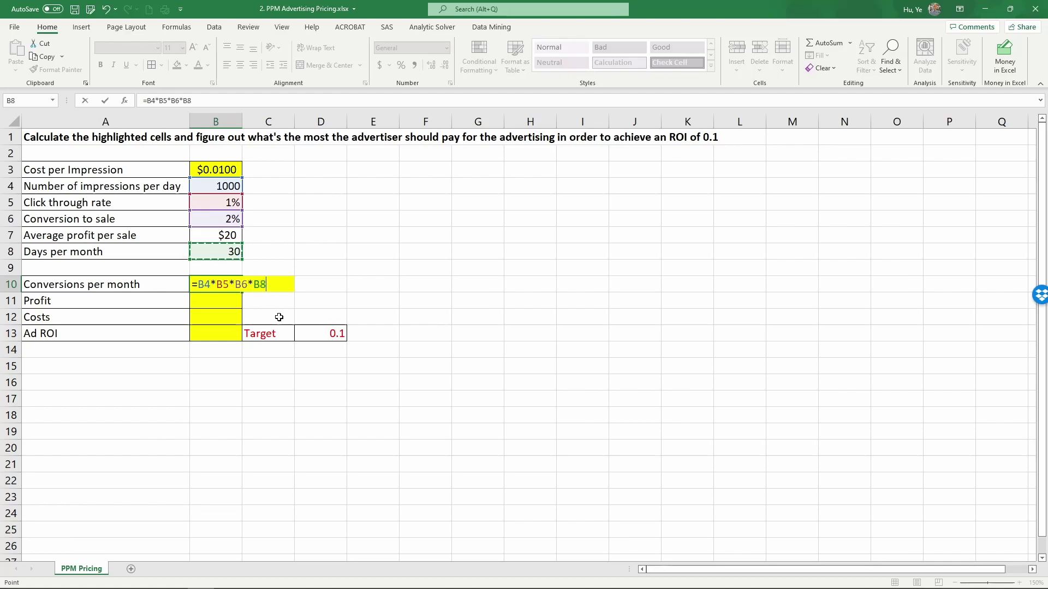
key("Return")
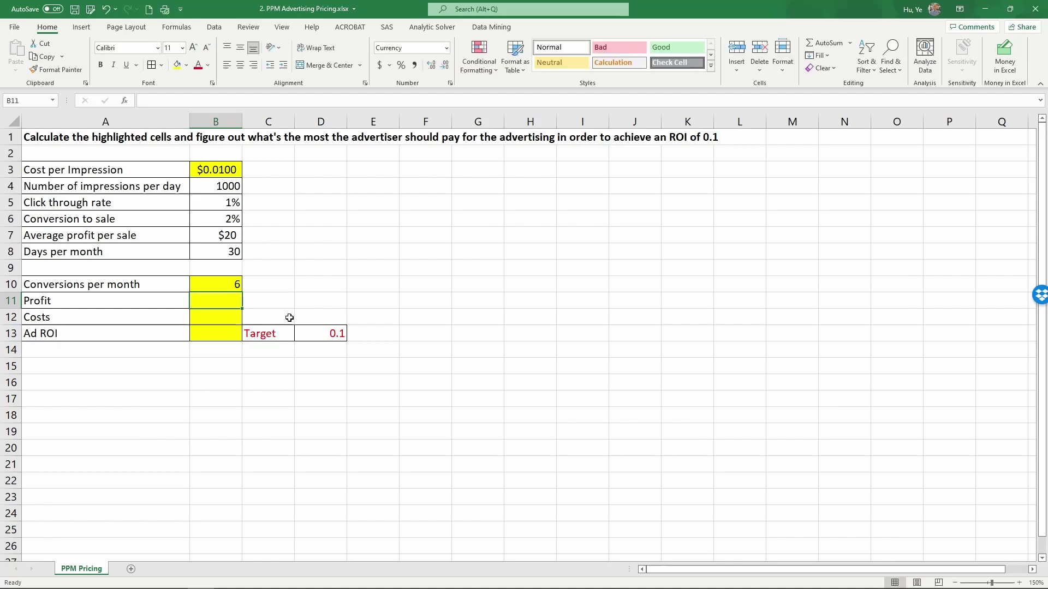
Enter the profit formula =B10*B7 in B11, giving $120
type("=")
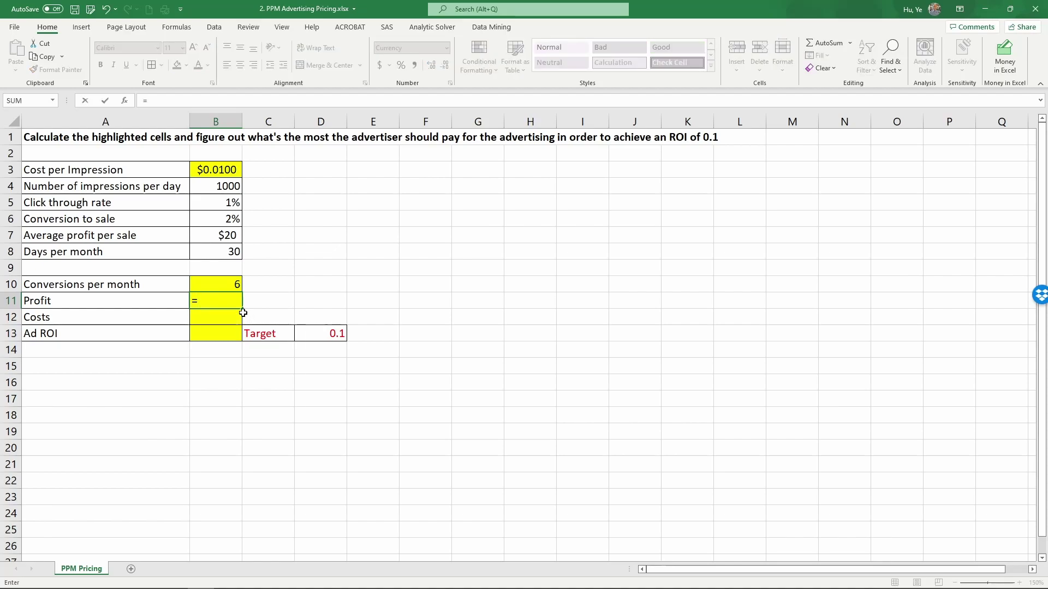
left_click(226, 287)
type("*")
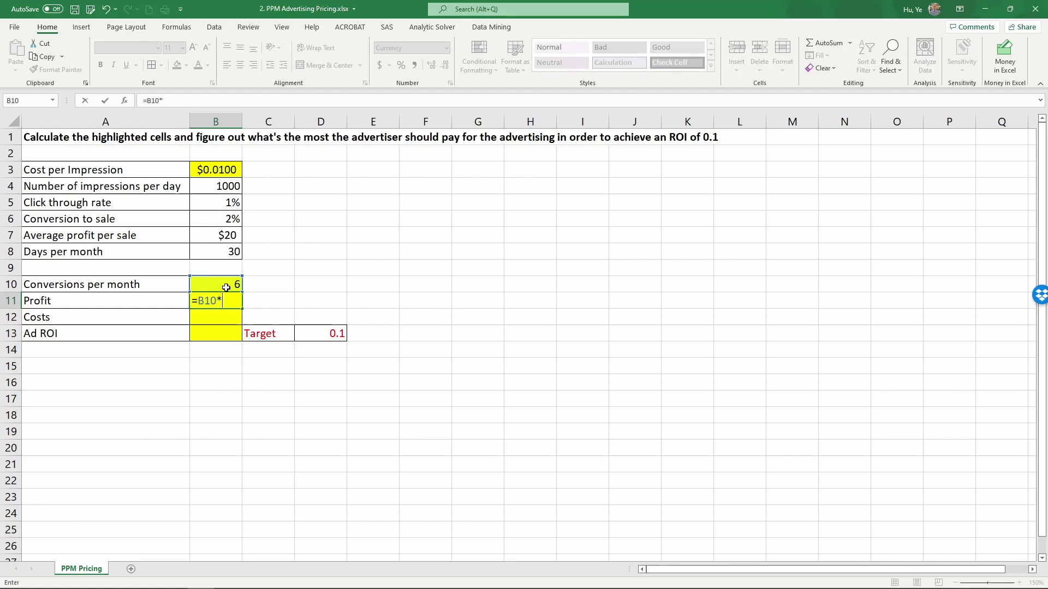
left_click(214, 233)
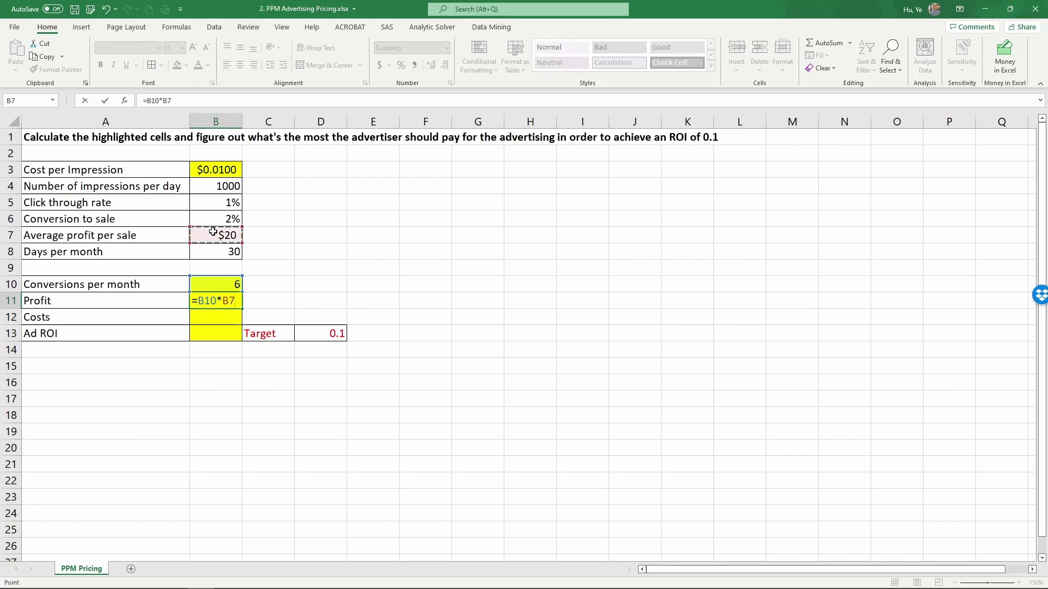
key("Return")
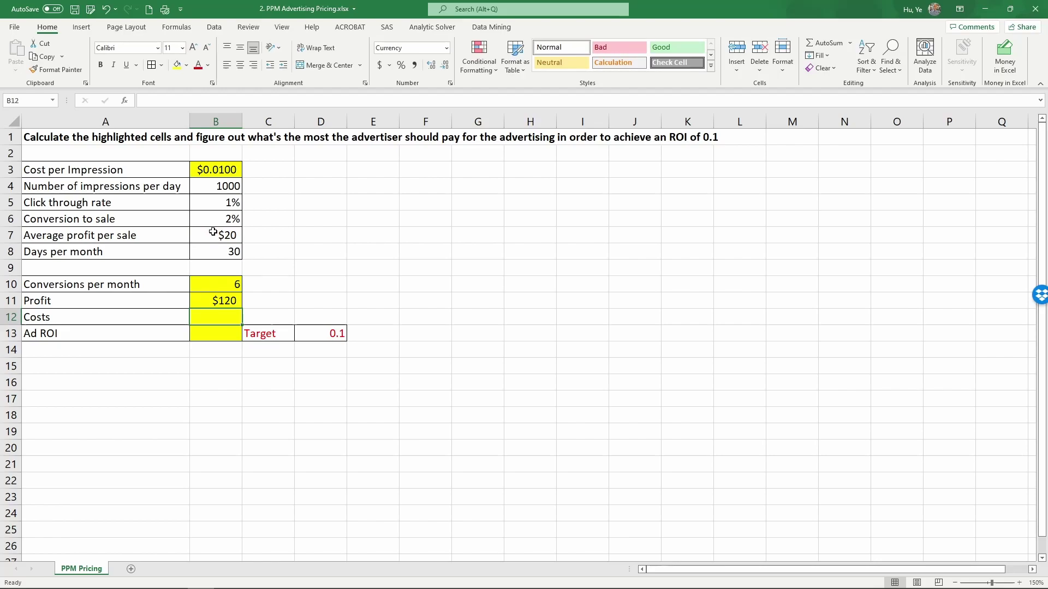
Enter the costs formula =B3*B4*B8 in B12, giving $300
type("=")
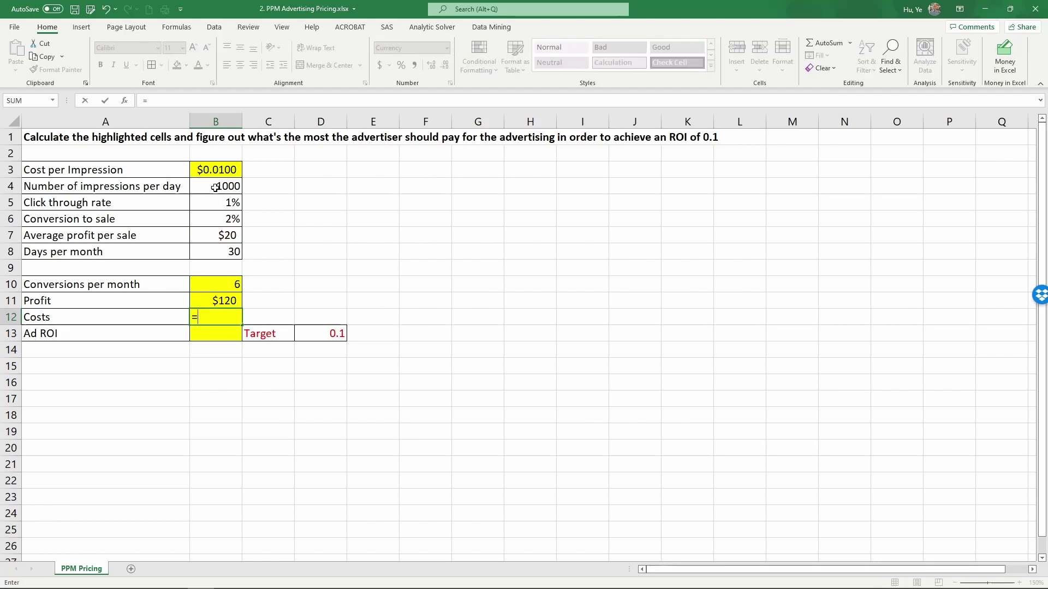
left_click(213, 171)
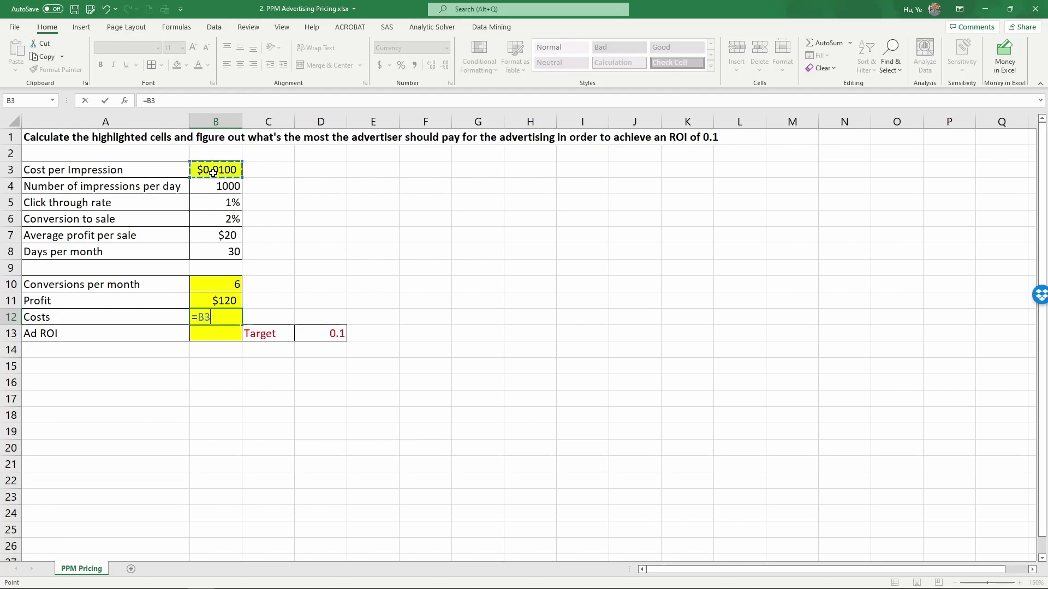
type("*")
left_click(209, 185)
type("*")
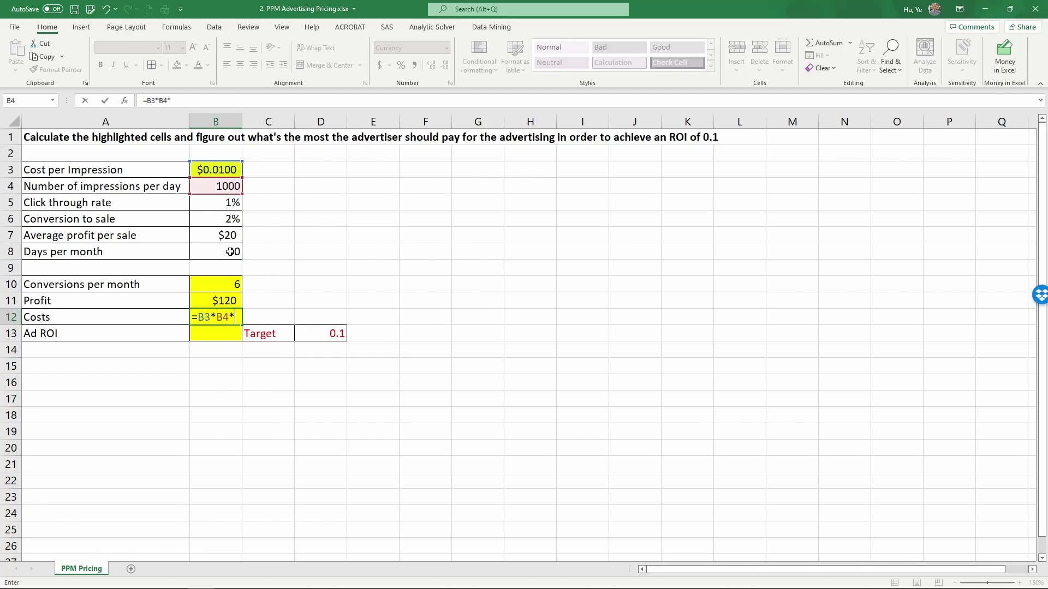
left_click(230, 252)
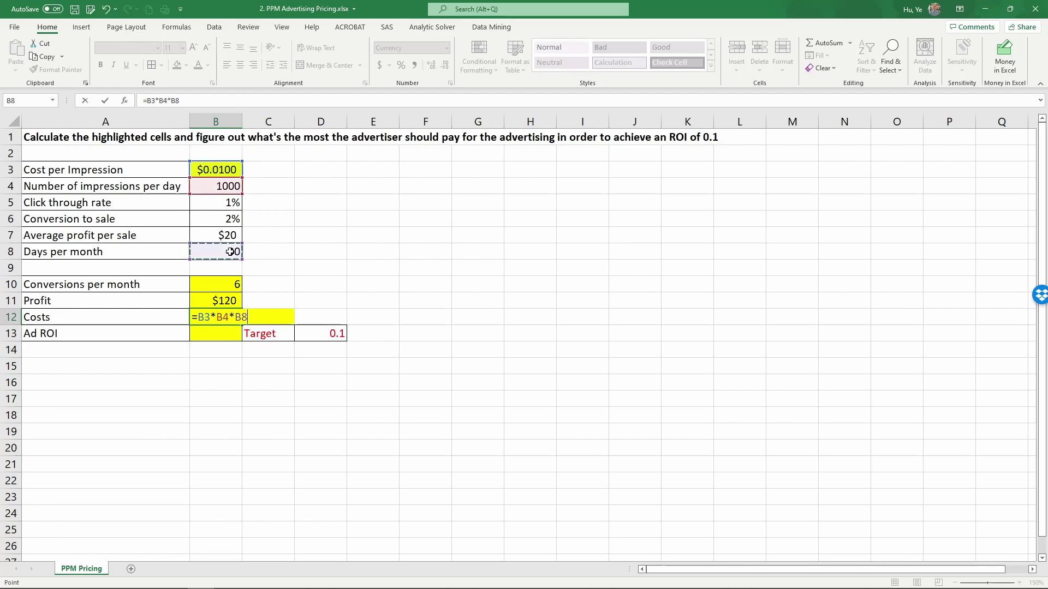
key("Return")
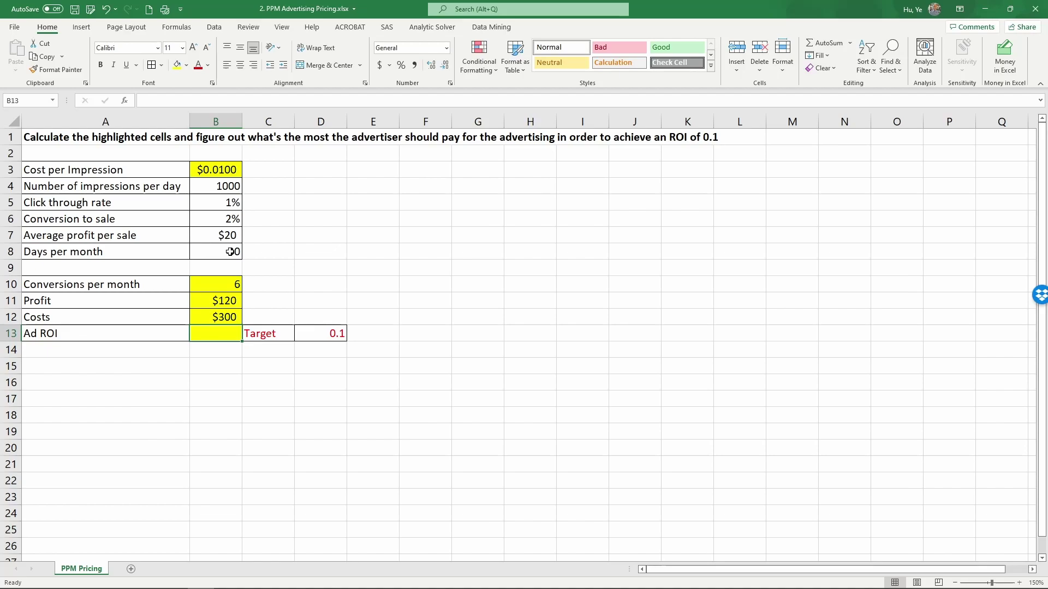
Build the Ad ROI formula =(B11-B12)/B12 in B13
type("=")
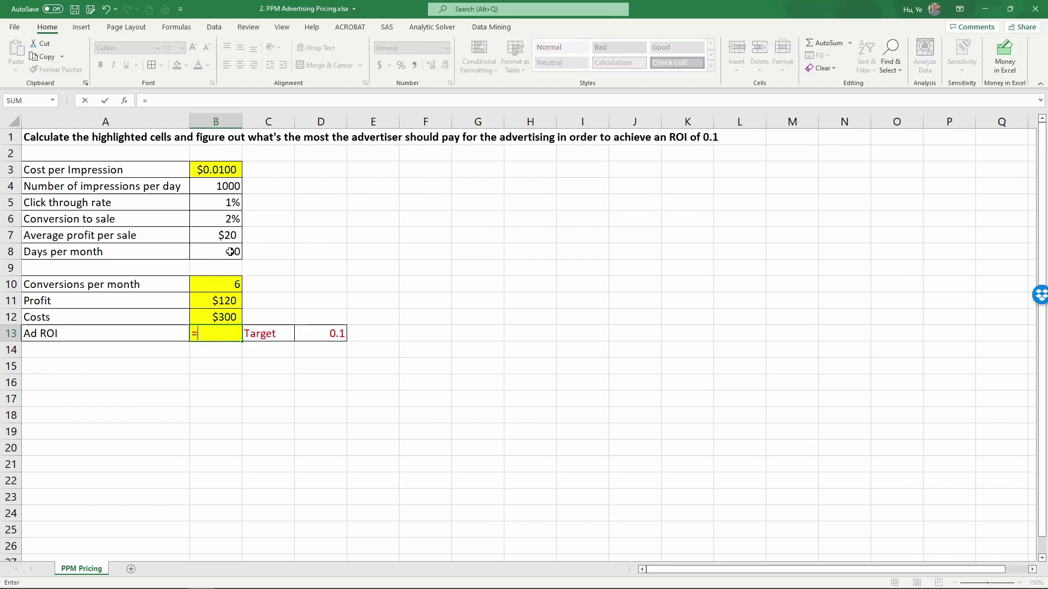
type("(")
left_click(217, 303)
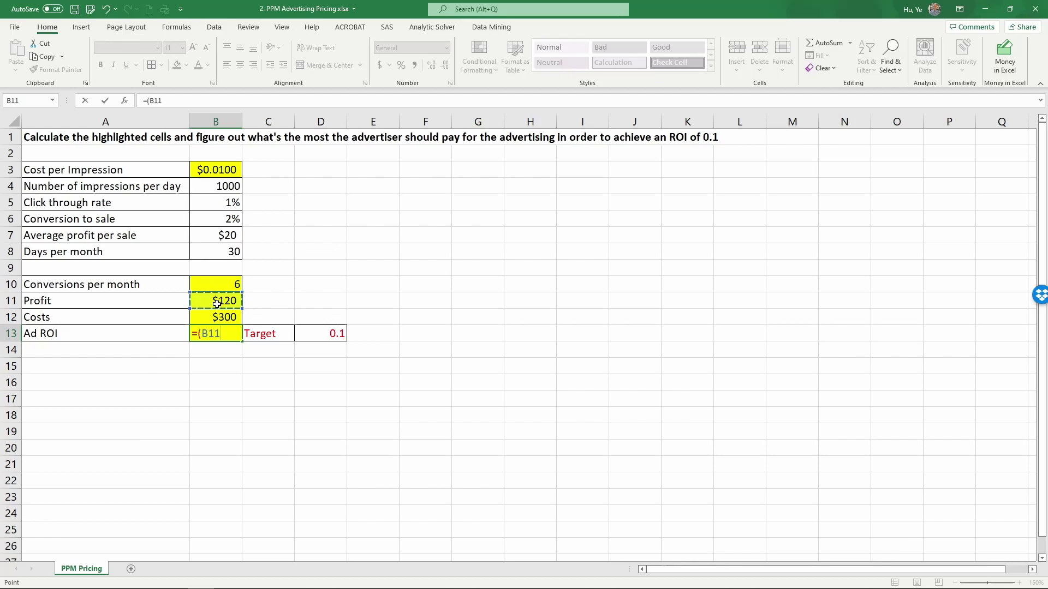
type("-")
left_click(212, 321)
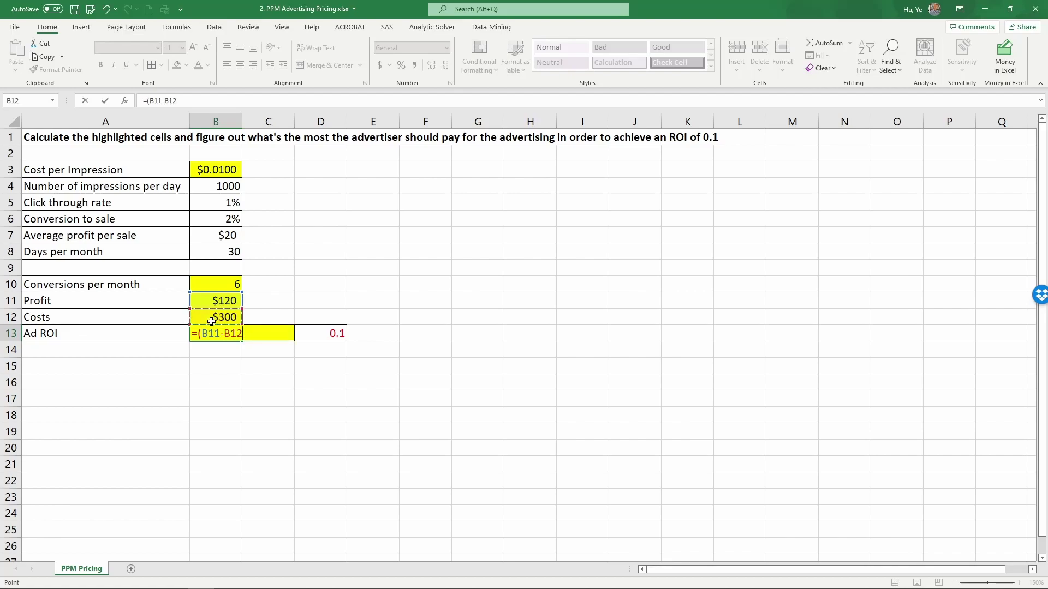
type(")/")
left_click(209, 320)
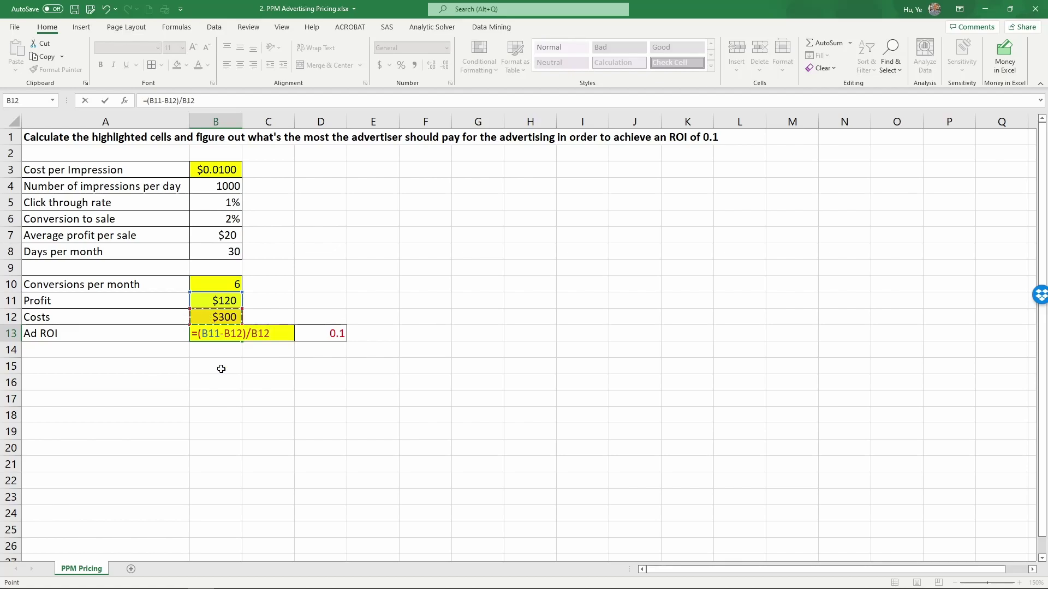
key("Return")
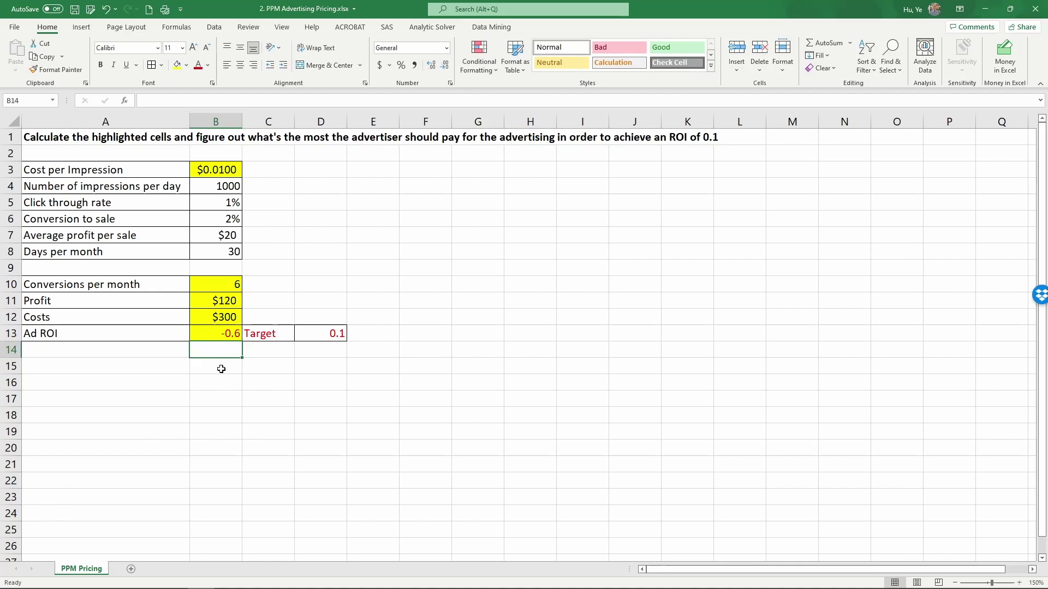
key("Up")
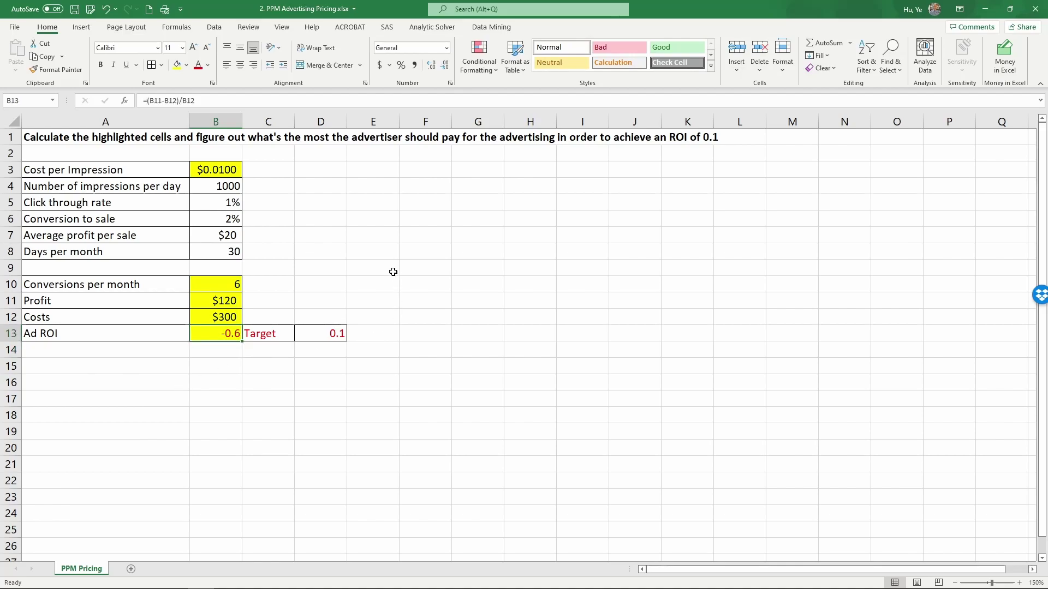
left_click(402, 65)
left_click(329, 327)
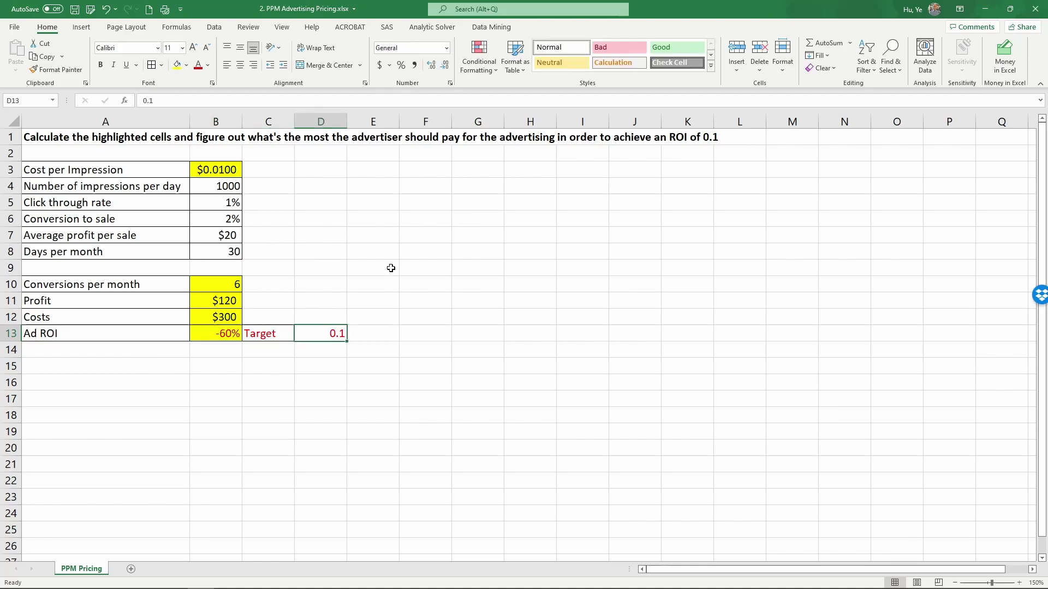
left_click(401, 66)
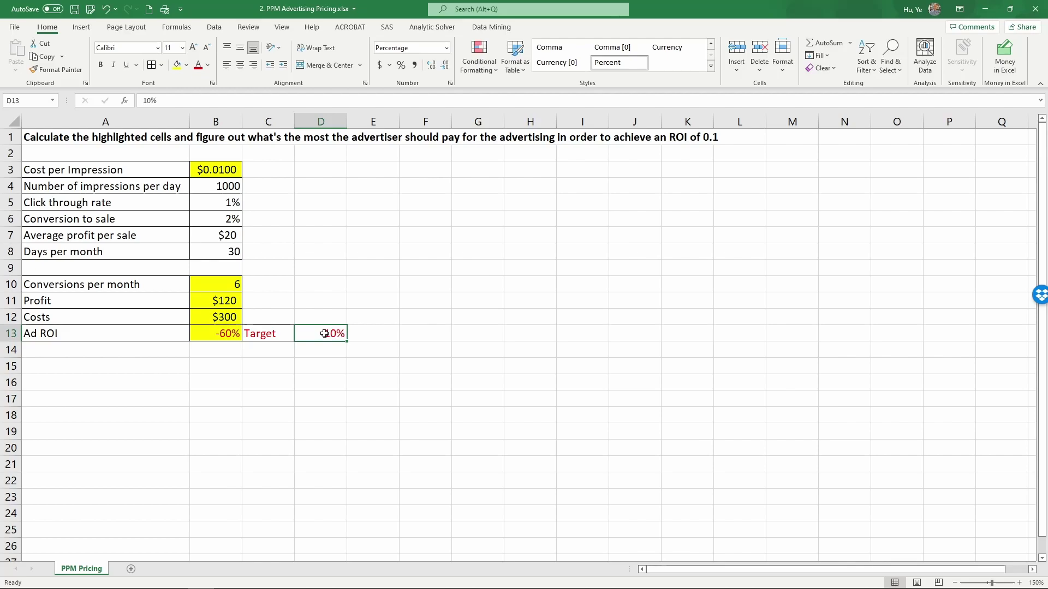
left_click(212, 173)
left_click(268, 170)
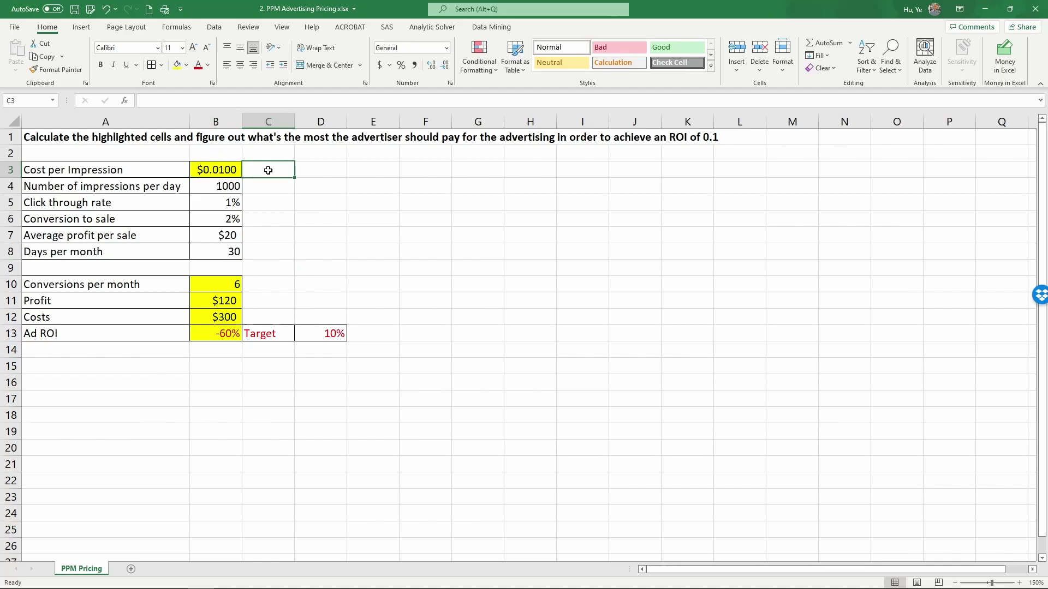
type("<<<")
key("Return")
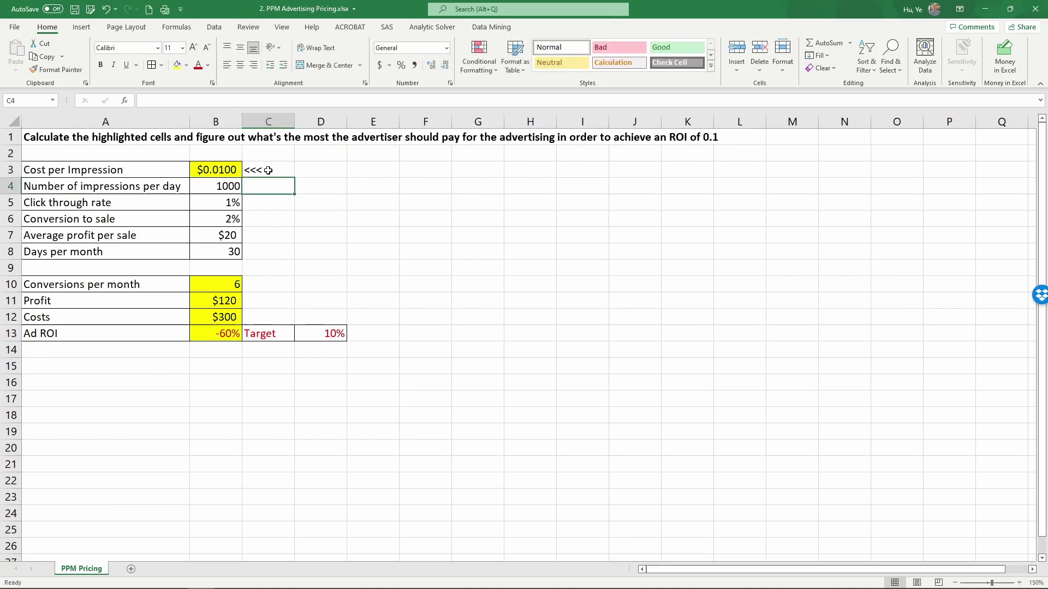
left_click(268, 170)
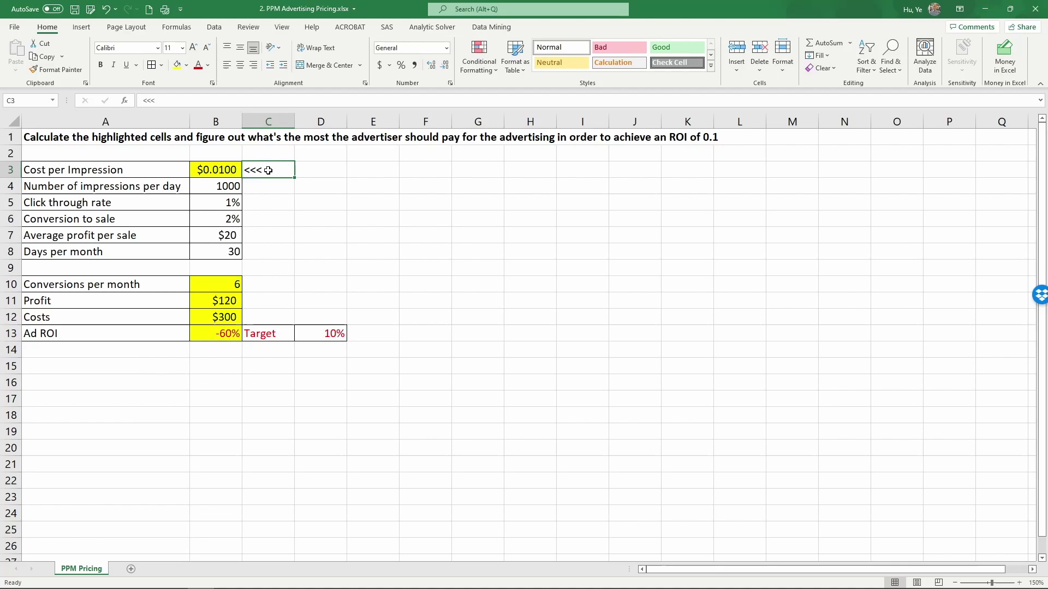
left_click(223, 165)
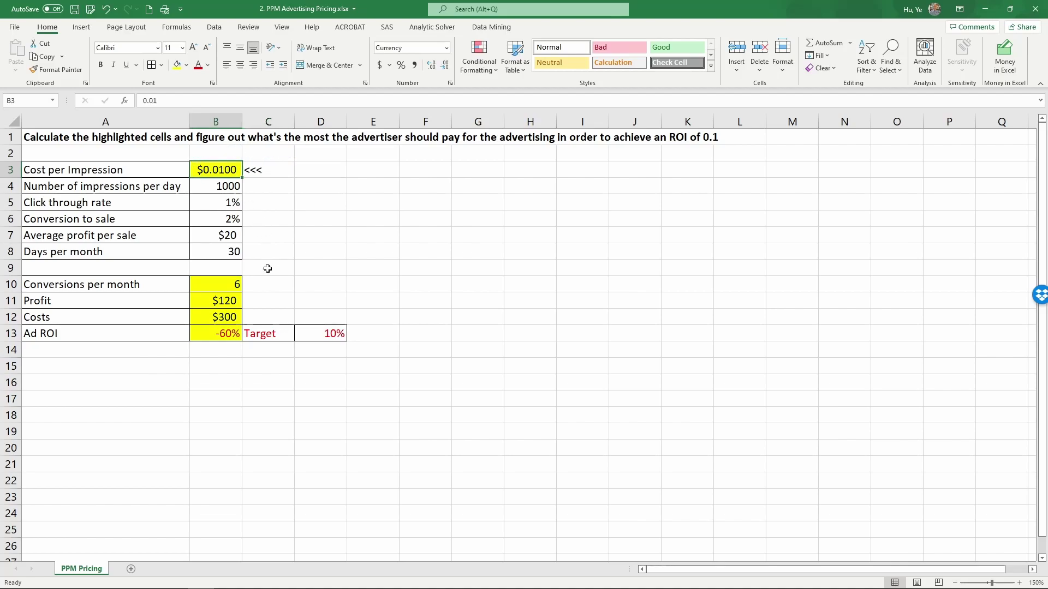
left_click(313, 330)
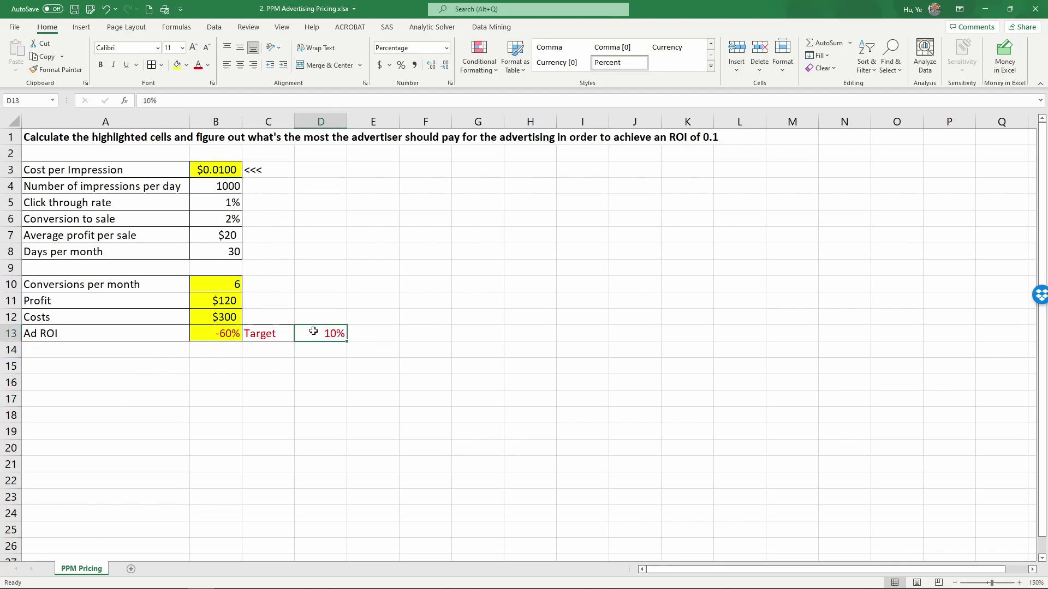
left_click(221, 171)
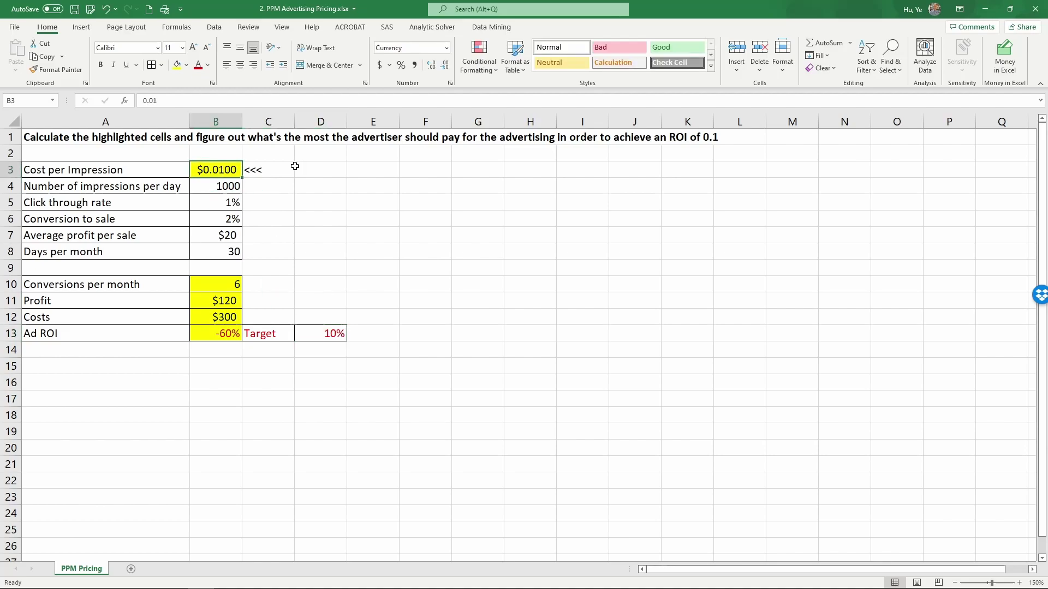
In Solver, set objective $B$13 to a value of 0.1 by changing cell $B$3
left_click(215, 26)
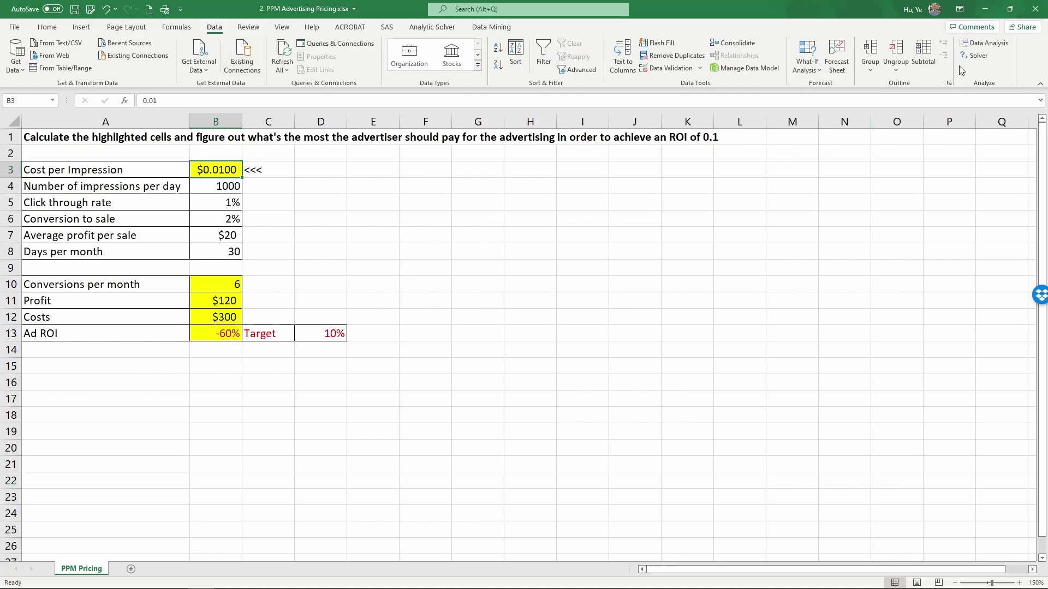
left_click(973, 56)
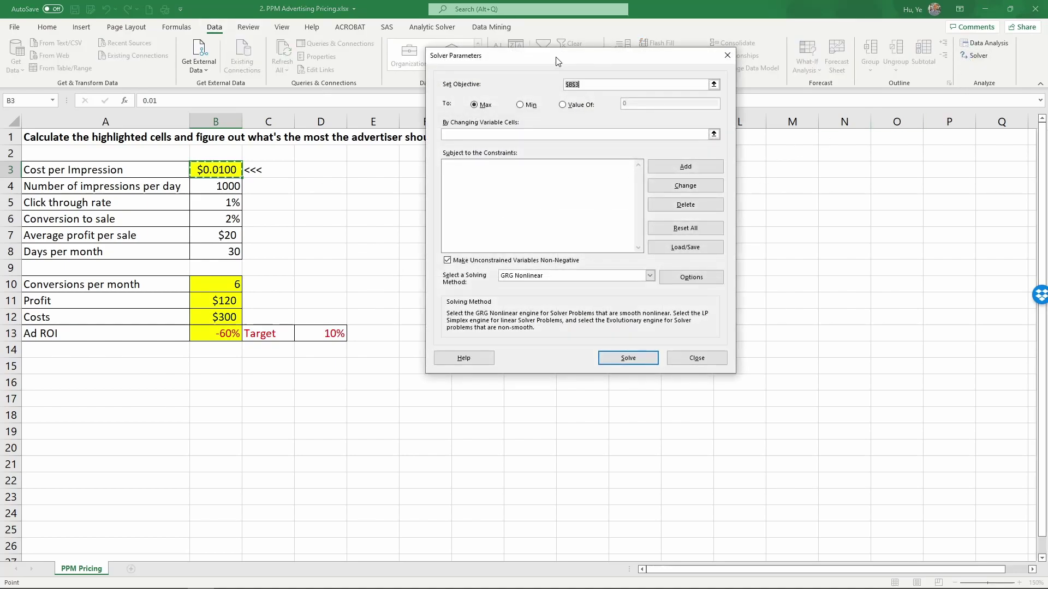
left_click_drag(546, 164, 546, 167)
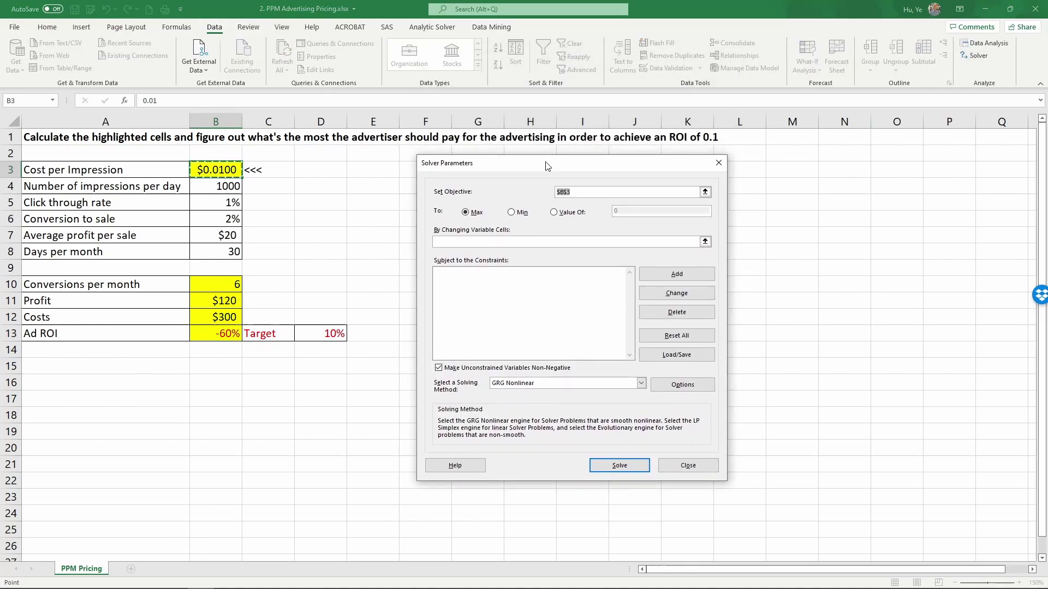
left_click(210, 334)
left_click(555, 213)
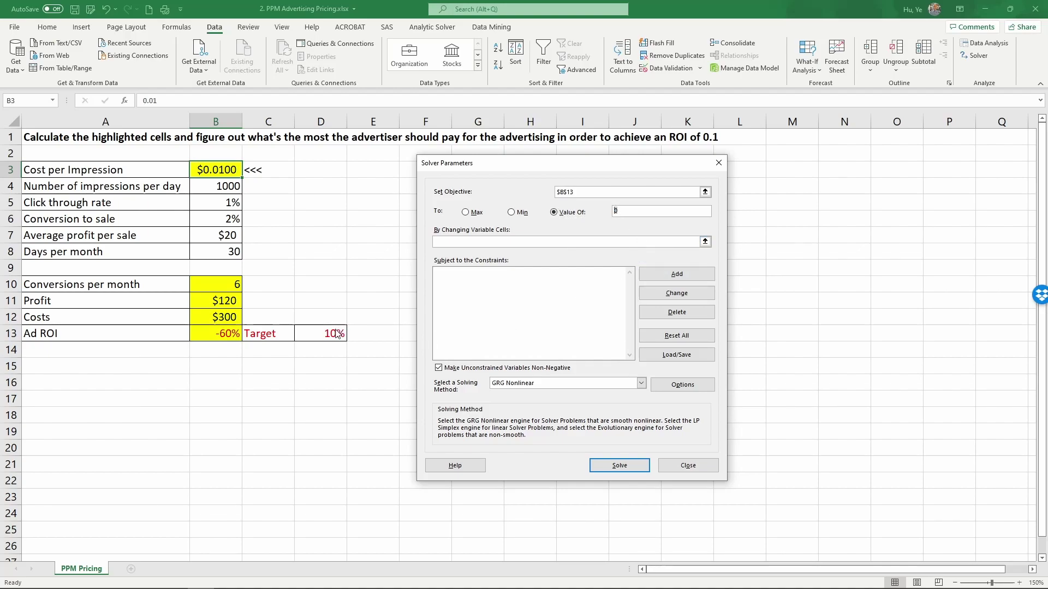
left_click(644, 242)
type("0.1")
left_click(590, 191)
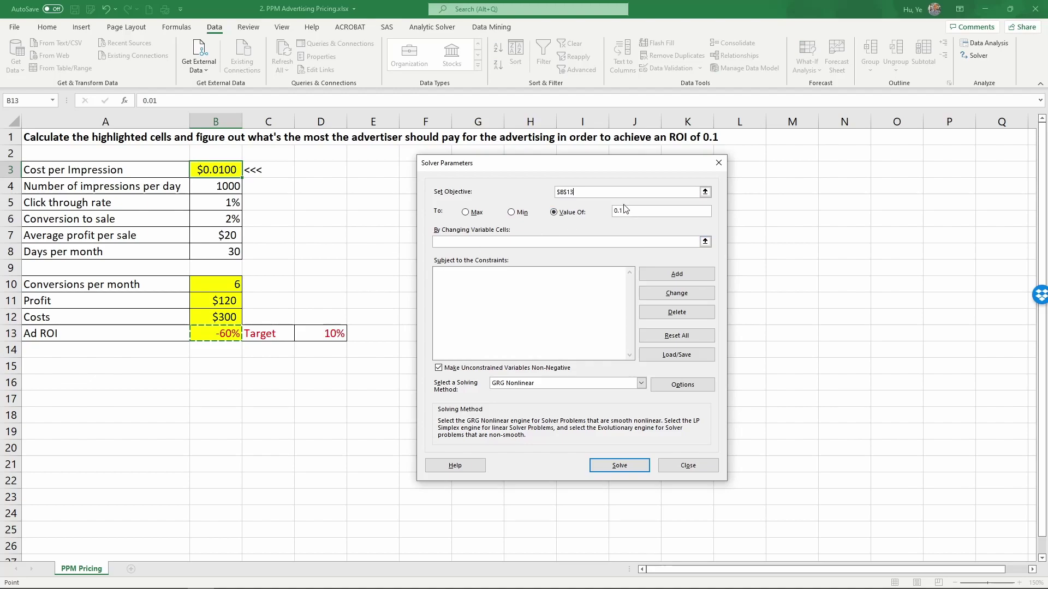
left_click(513, 243)
left_click(229, 170)
Add the Solver constraint $B$3 <= 0.1
left_click(665, 278)
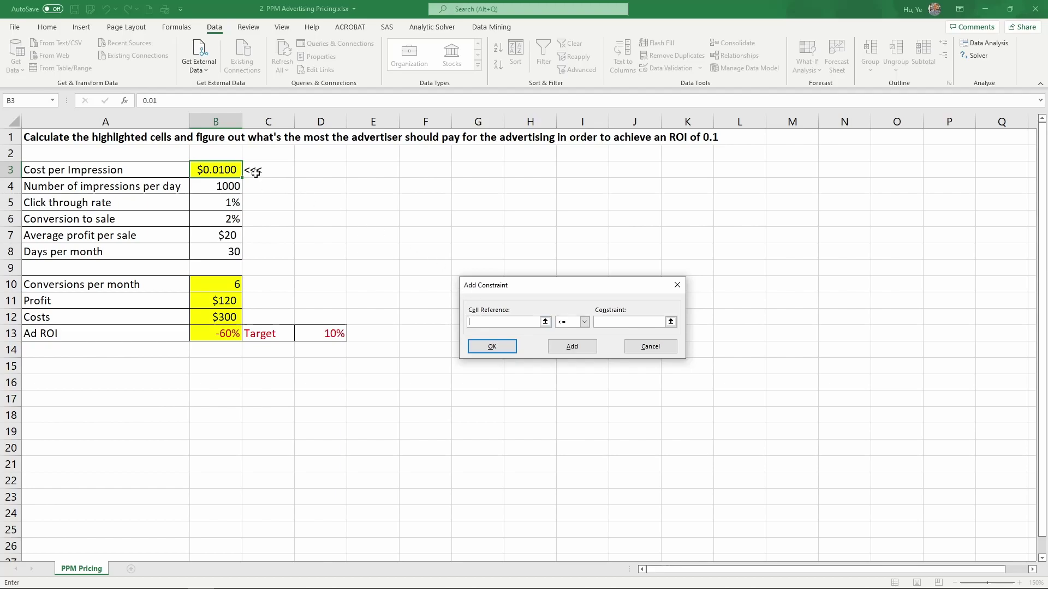
left_click(231, 169)
left_click(586, 322)
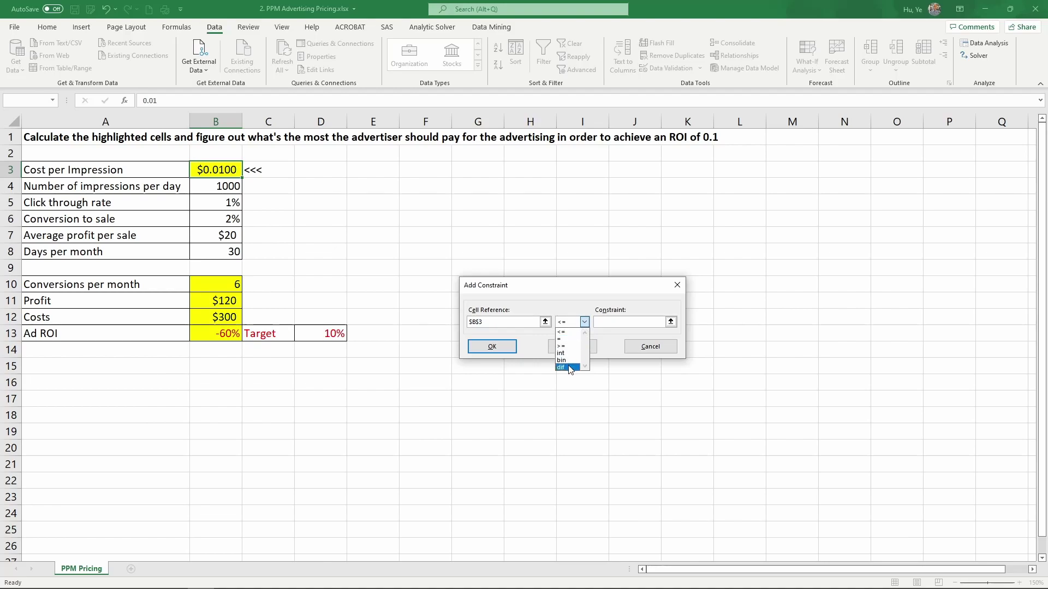
left_click(582, 323)
left_click(602, 322)
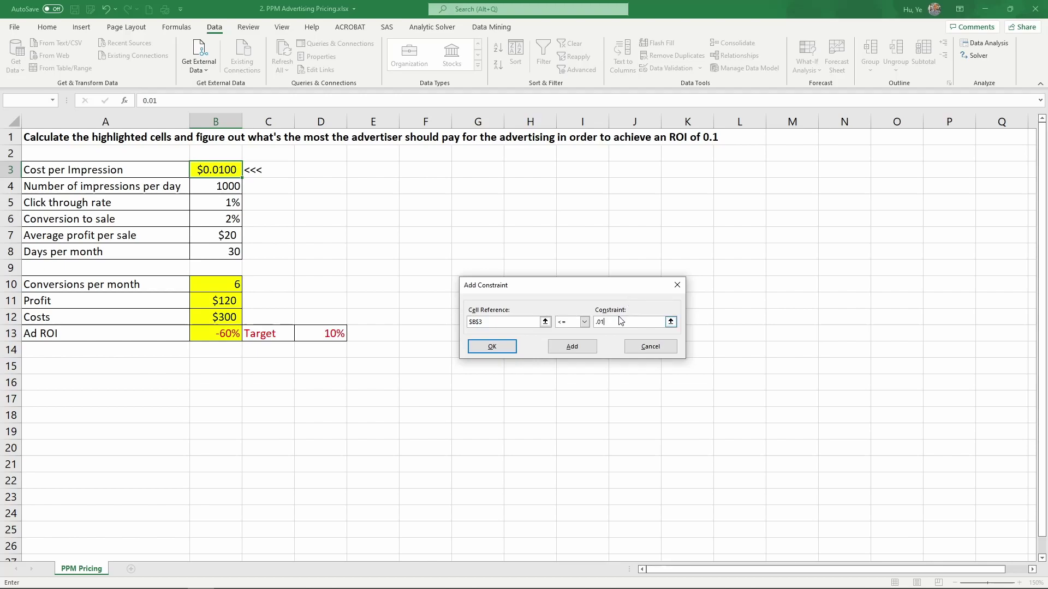
type(".1")
left_click(488, 350)
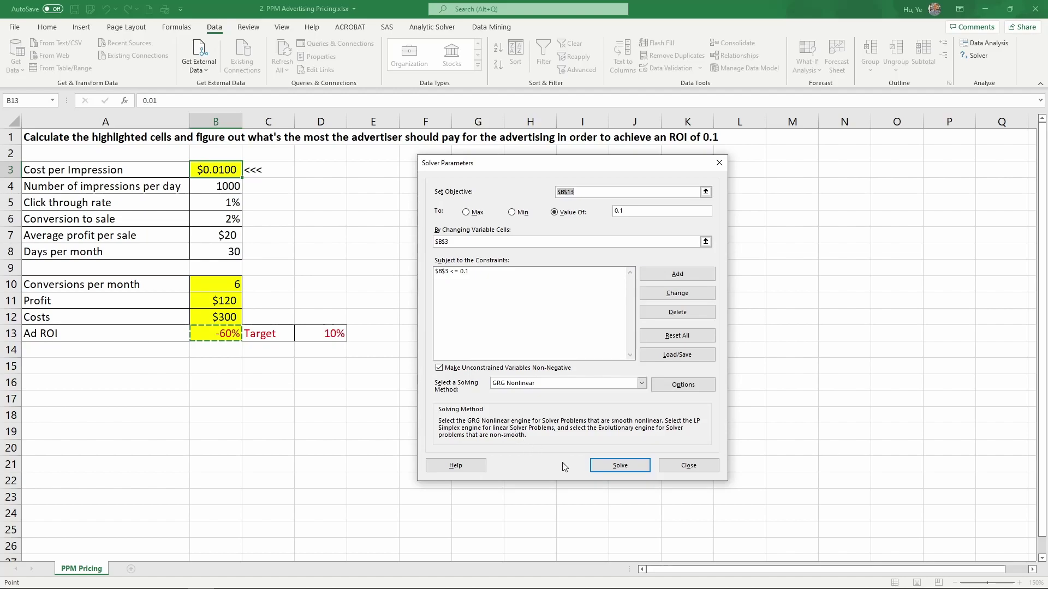
Solve and keep the result: cost per impression $0.0036, costs $109, Ad ROI 10%
left_click(611, 466)
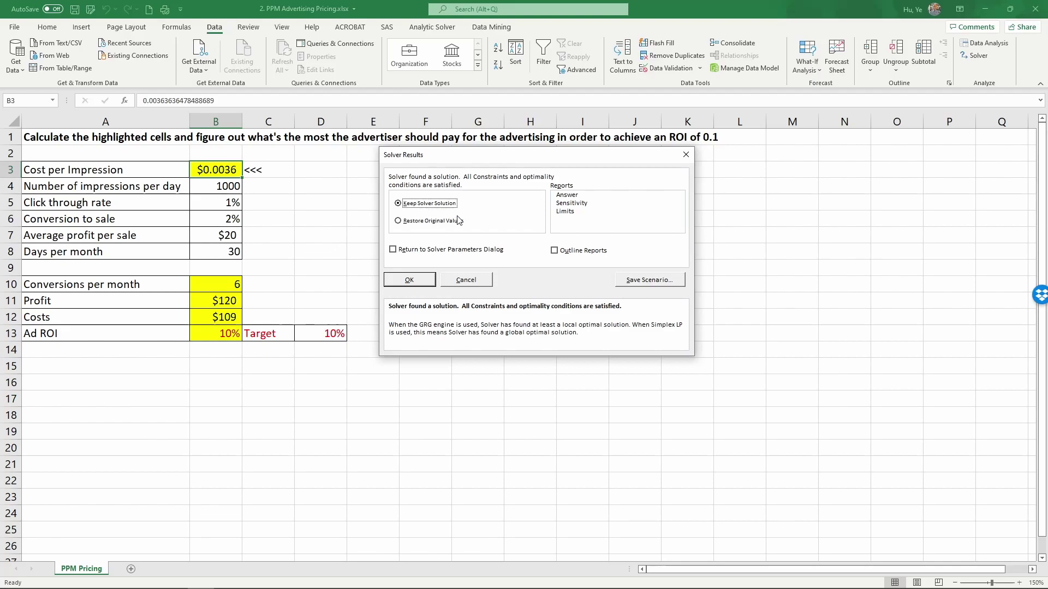
left_click(409, 281)
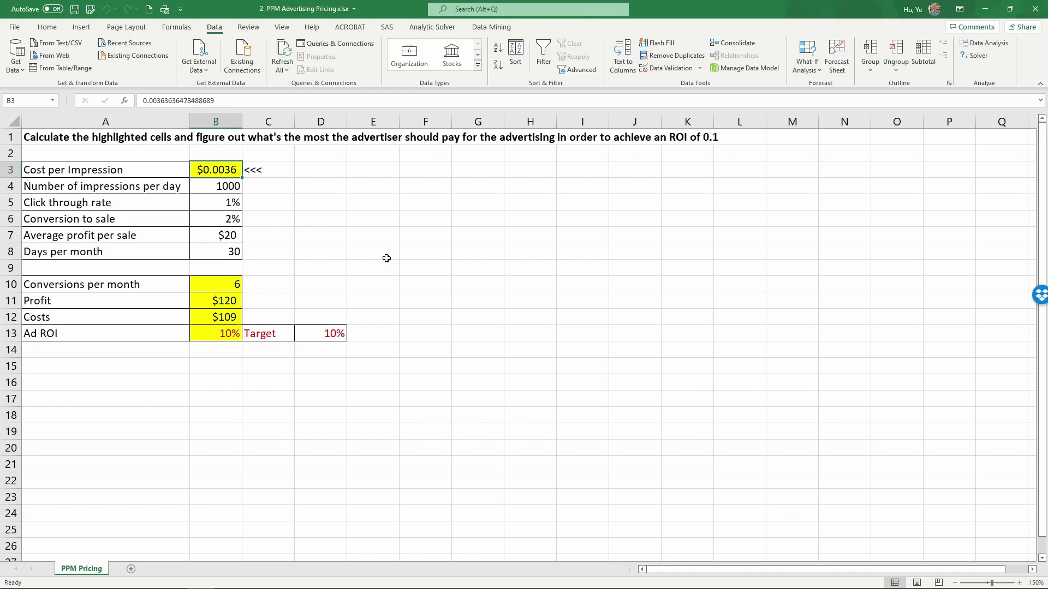
left_click(223, 334)
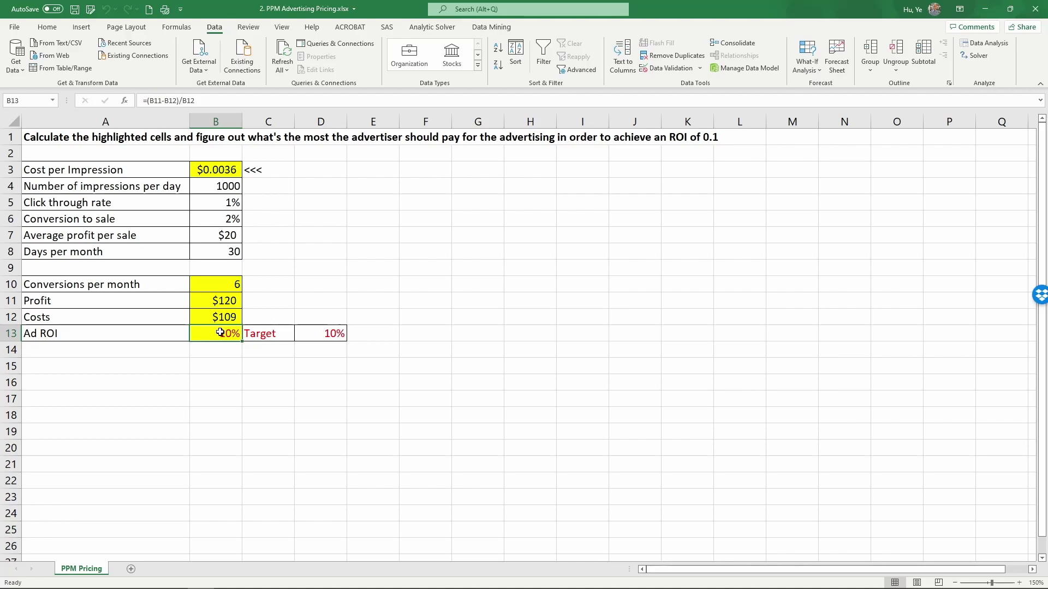
left_click(315, 332)
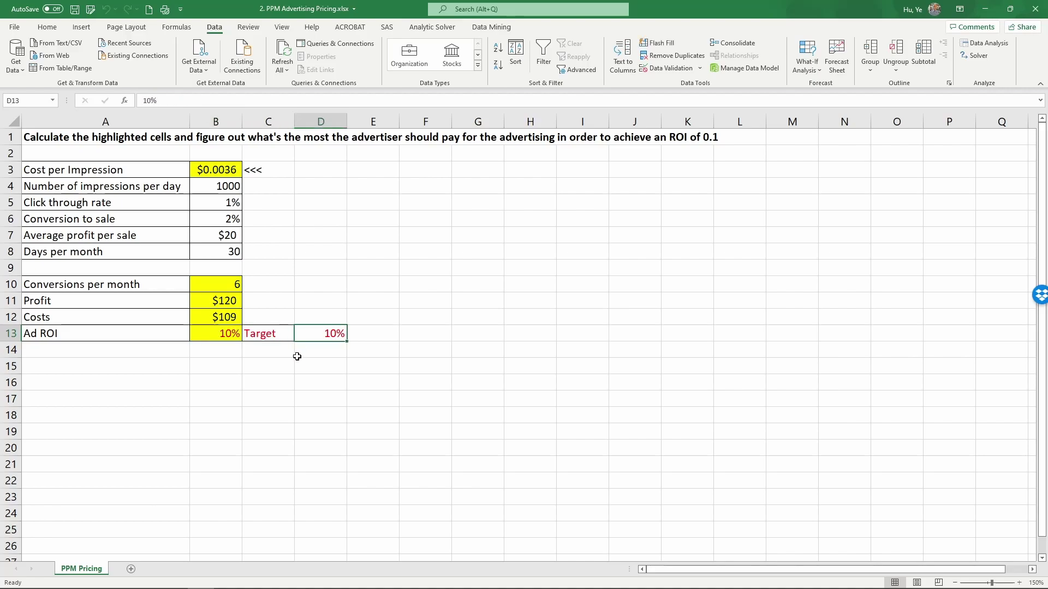
left_click(219, 332)
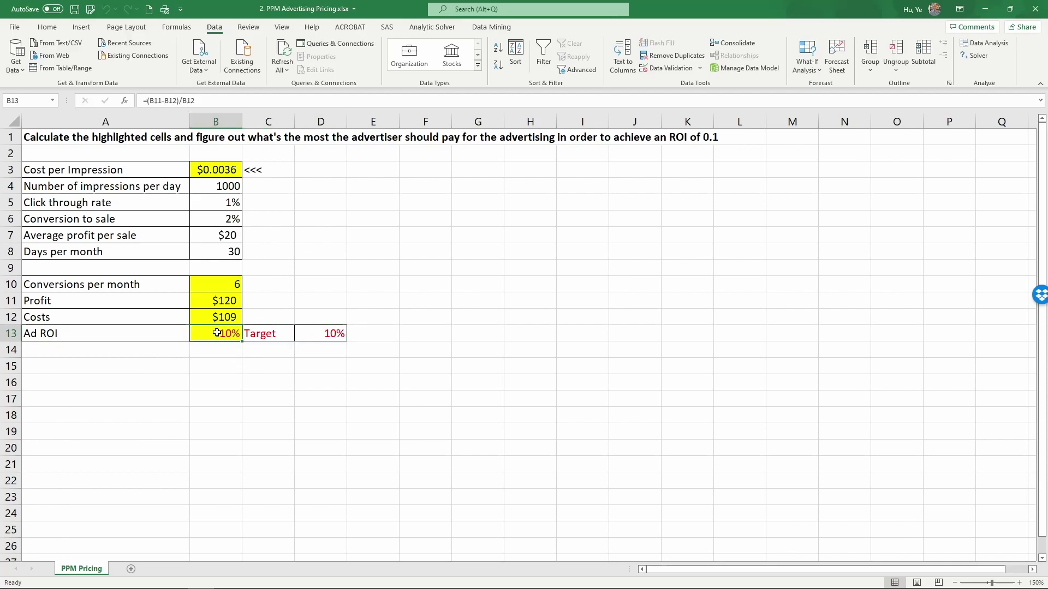
left_click(214, 170)
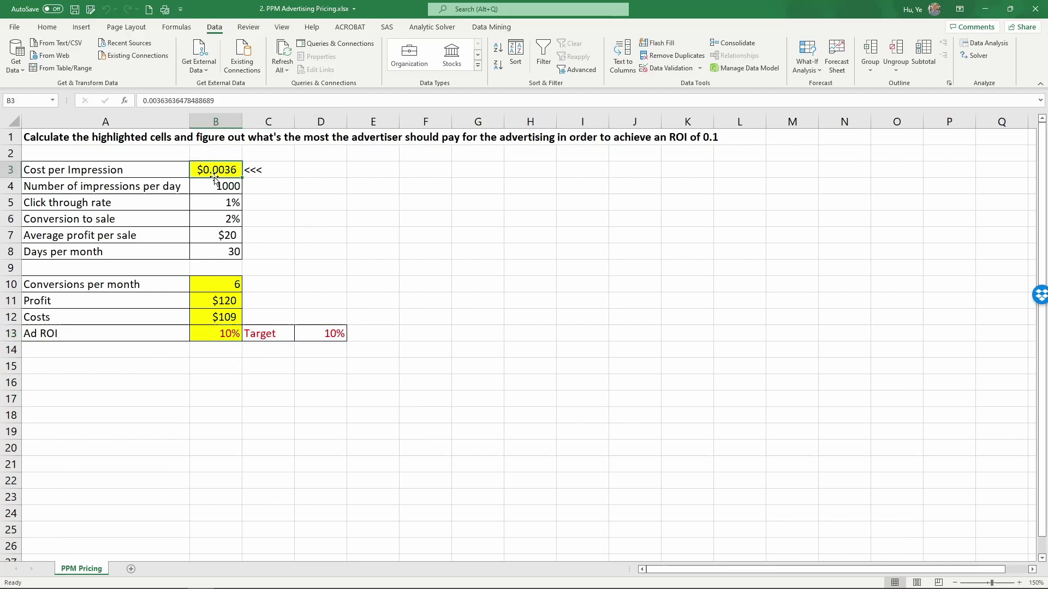
left_click(43, 27)
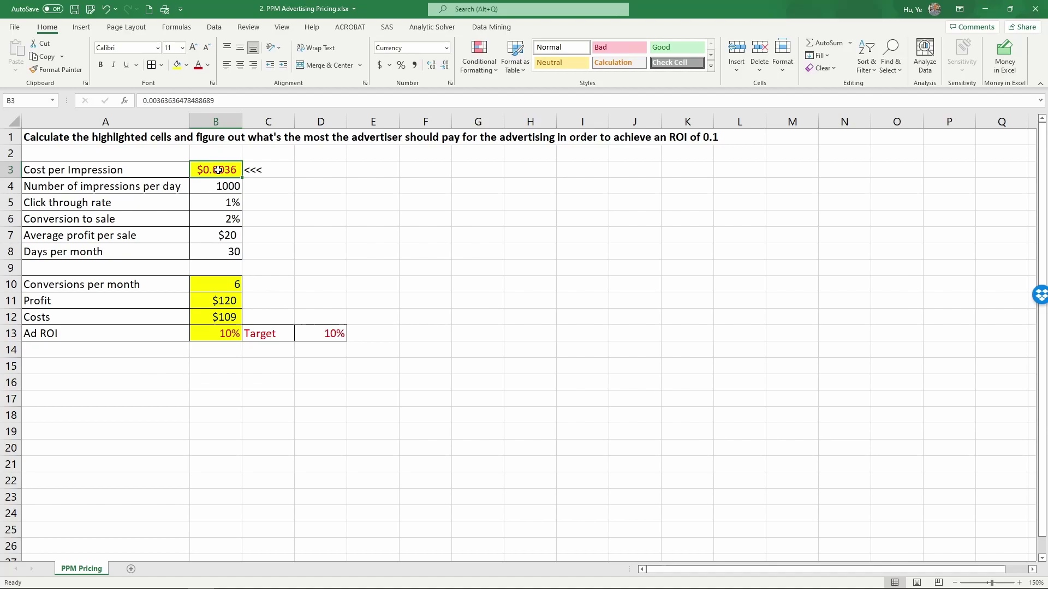
left_click(219, 331)
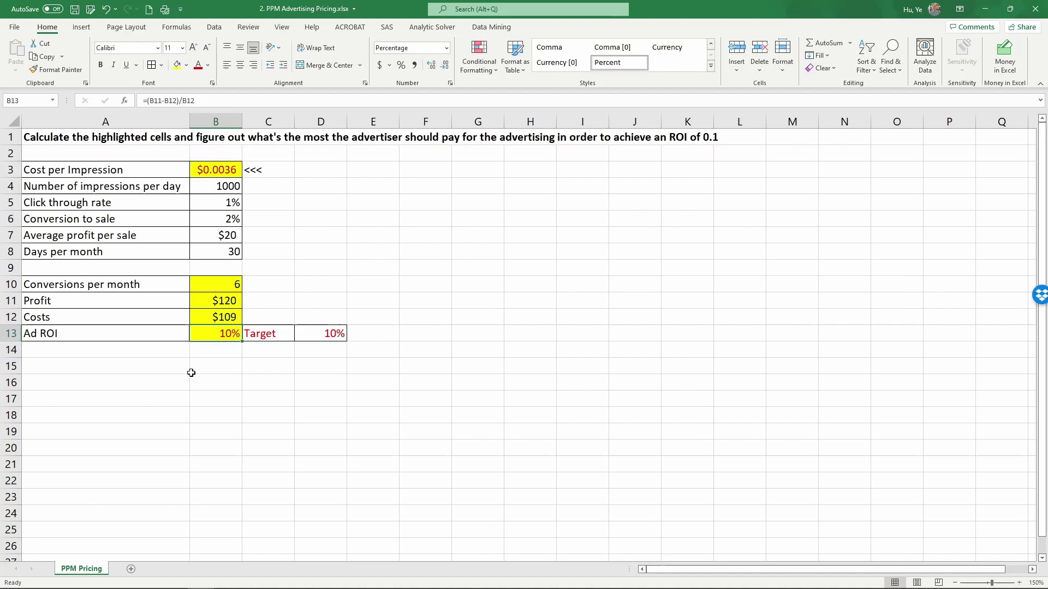
left_click(218, 170)
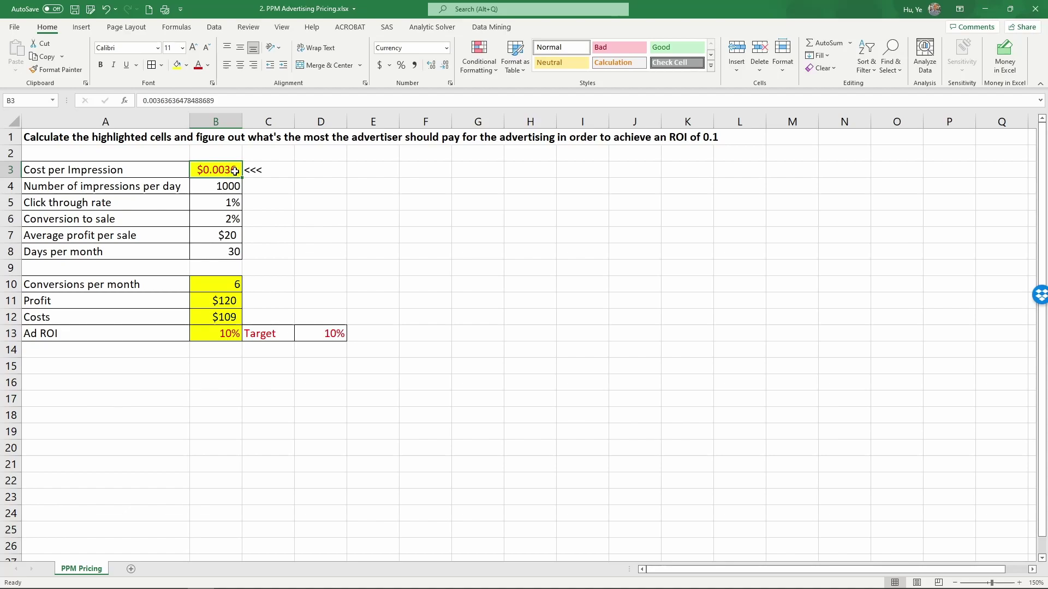
left_click(225, 330)
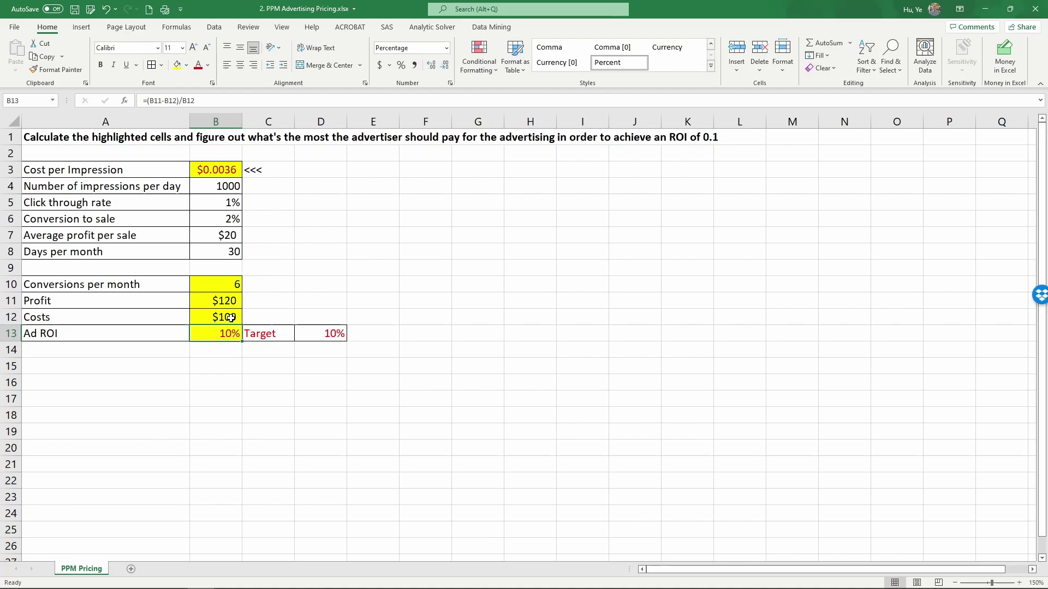
left_click(228, 168)
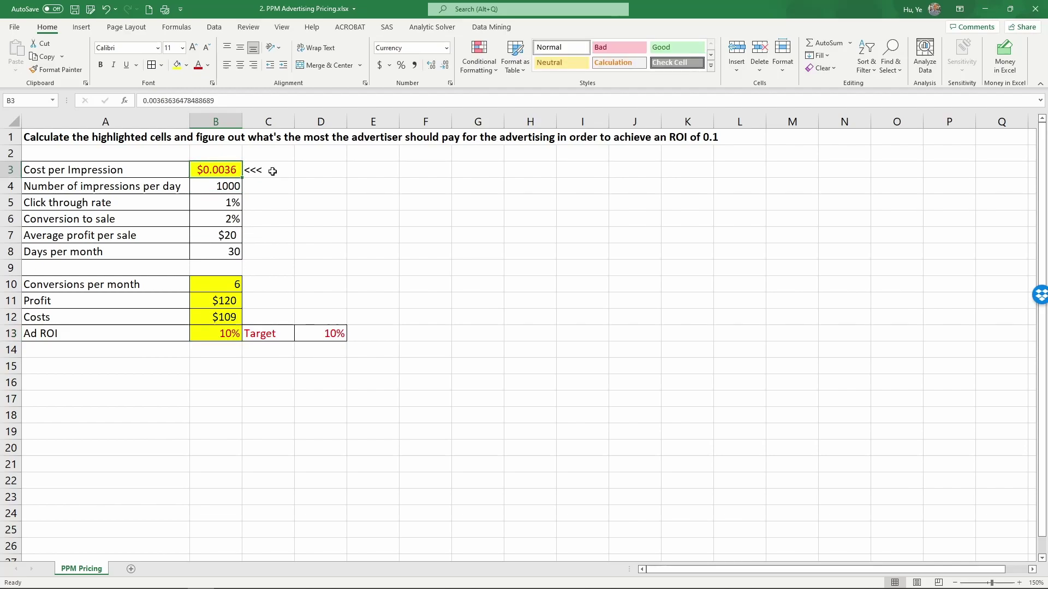